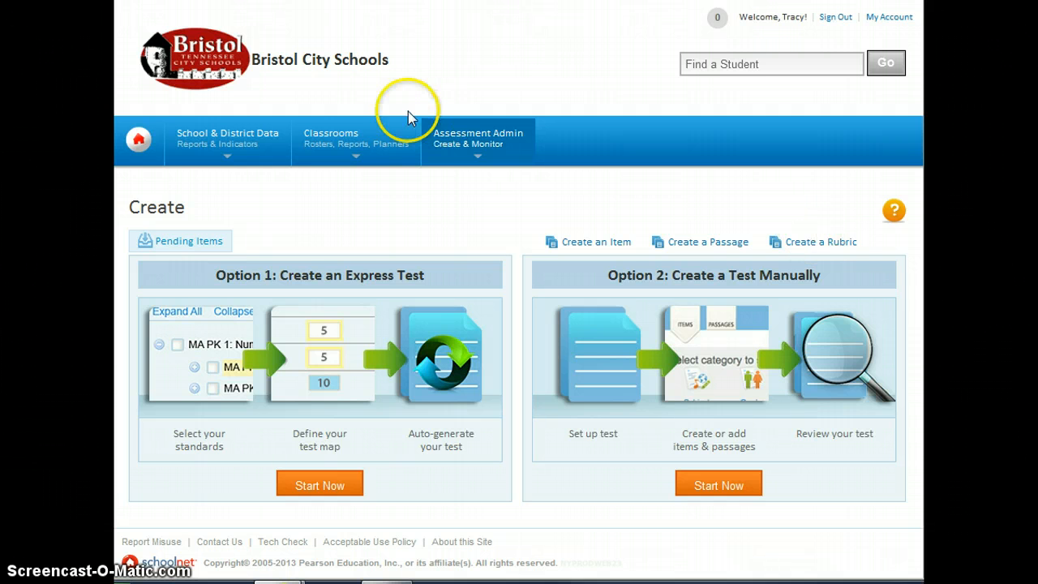
- From Assessment Admin > Create, start a new express test under Option 1
{"action": "mouse_move", "coordinate": [459, 149]}
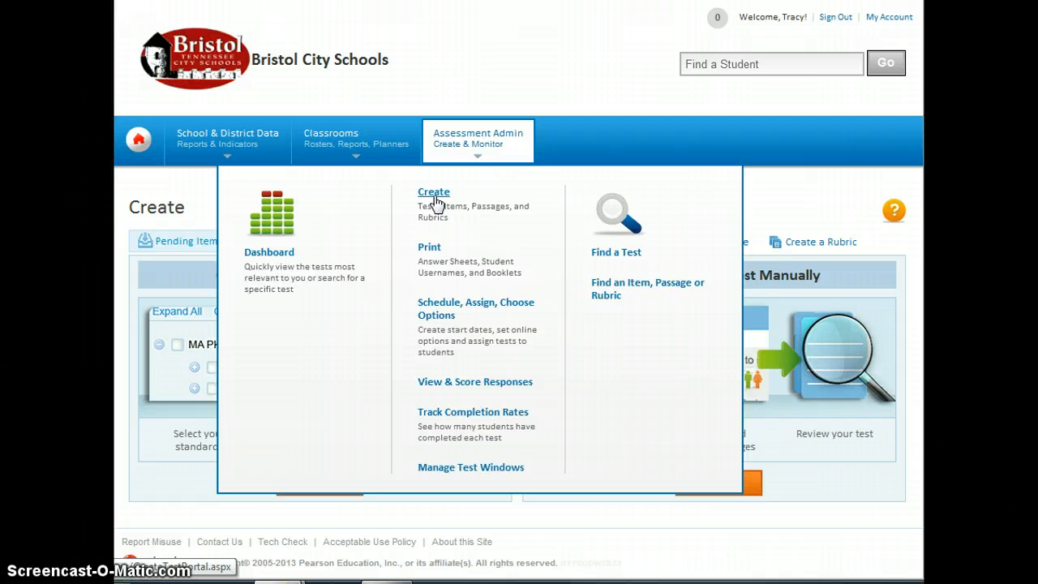
{"action": "left_click", "coordinate": [436, 201]}
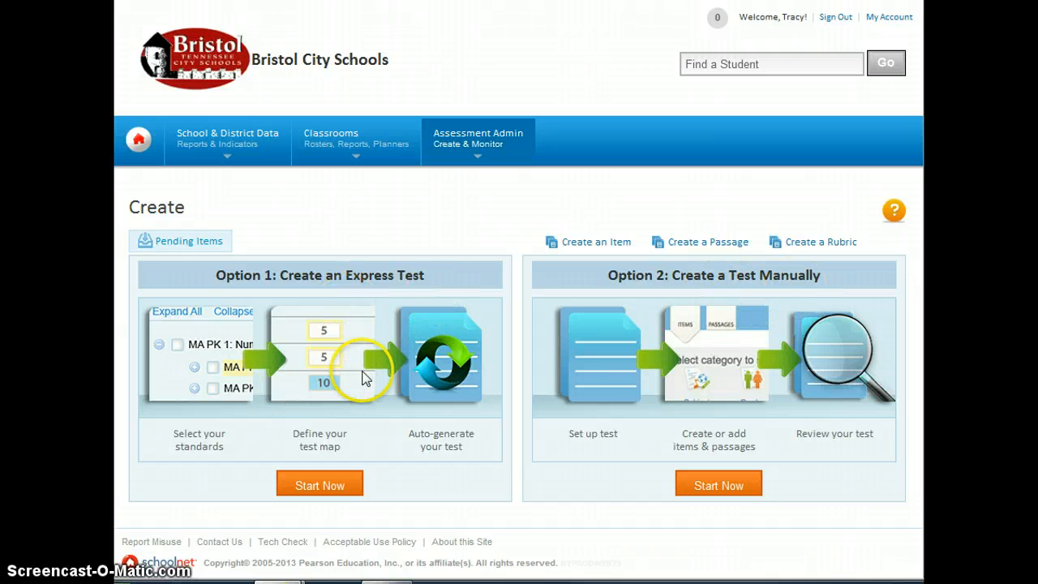
{"action": "left_click", "coordinate": [319, 485]}
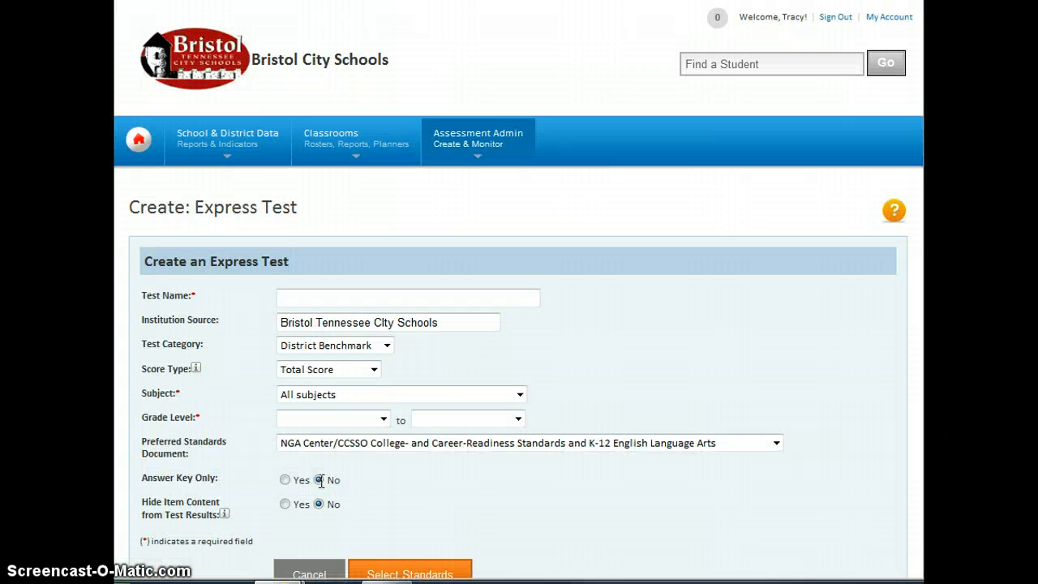
- Name the express test '4th SPI' with category Common Classroom and subject Mathematics
{"action": "left_click", "coordinate": [315, 298]}
{"action": "type", "text": "4th SPI"}
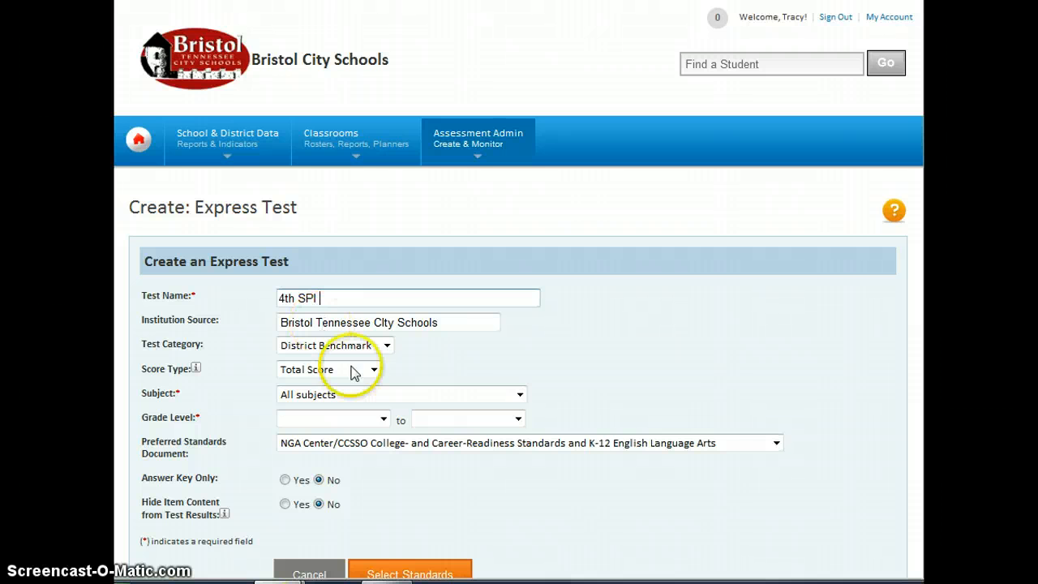
{"action": "left_click", "coordinate": [387, 345]}
{"action": "left_click", "coordinate": [362, 401]}
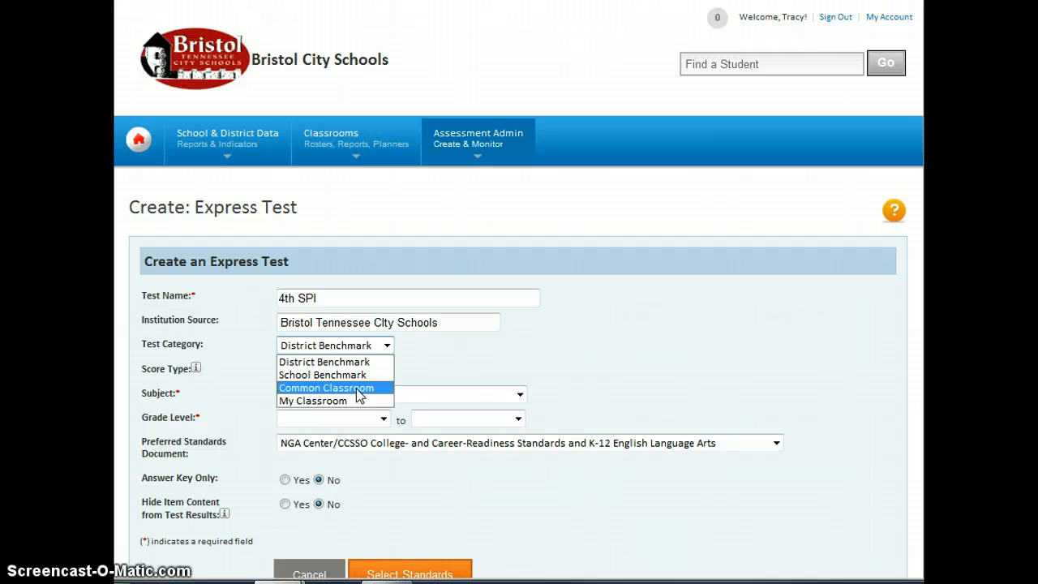
{"action": "left_click", "coordinate": [356, 389]}
{"action": "left_click", "coordinate": [442, 398]}
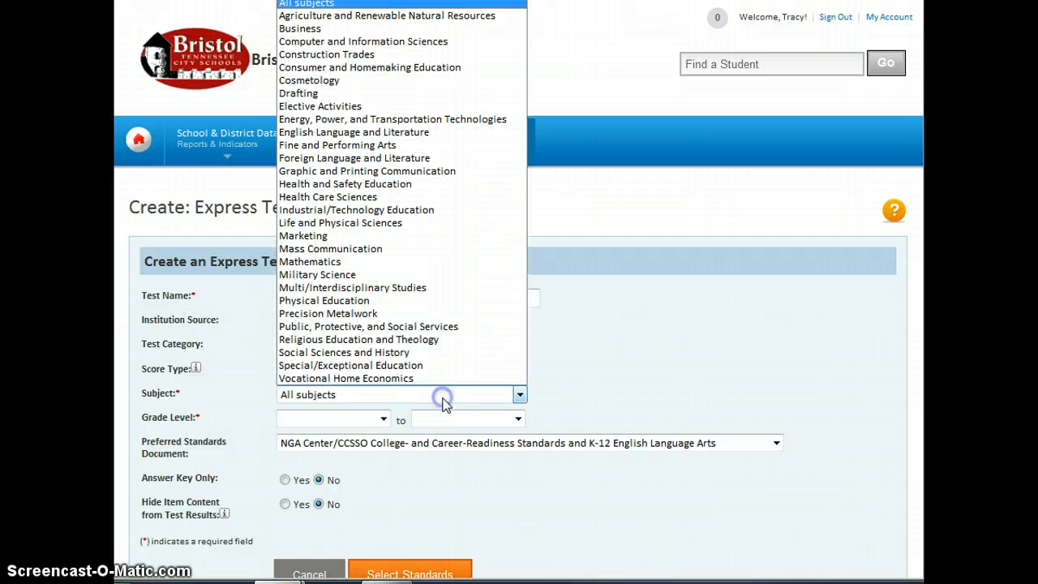
{"action": "left_click", "coordinate": [394, 261]}
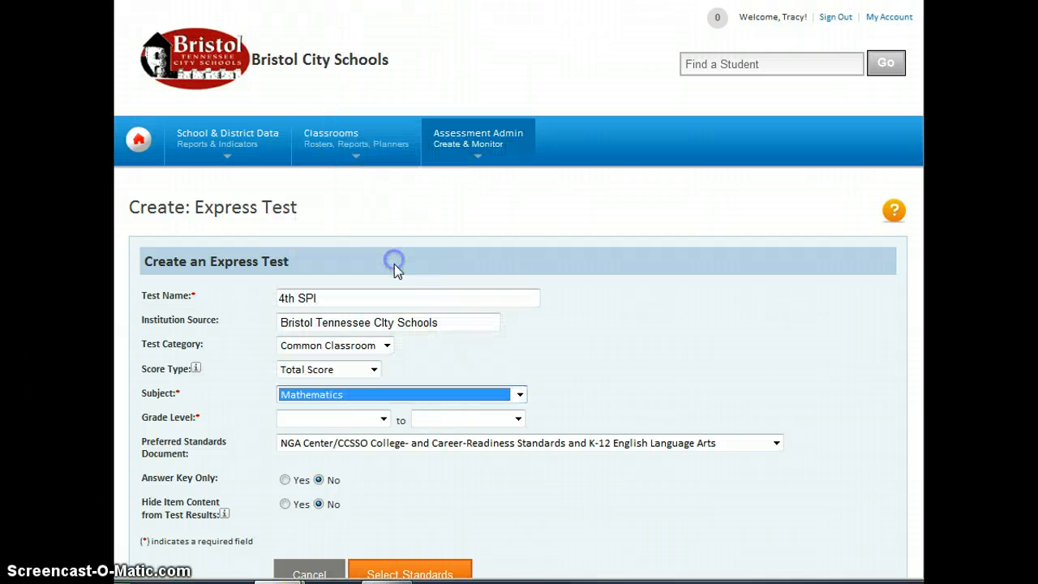
- Set the grade range to 04 - Fourth Grade and choose the Tennessee Mathematics performance indicators standards
{"action": "left_click", "coordinate": [383, 419]}
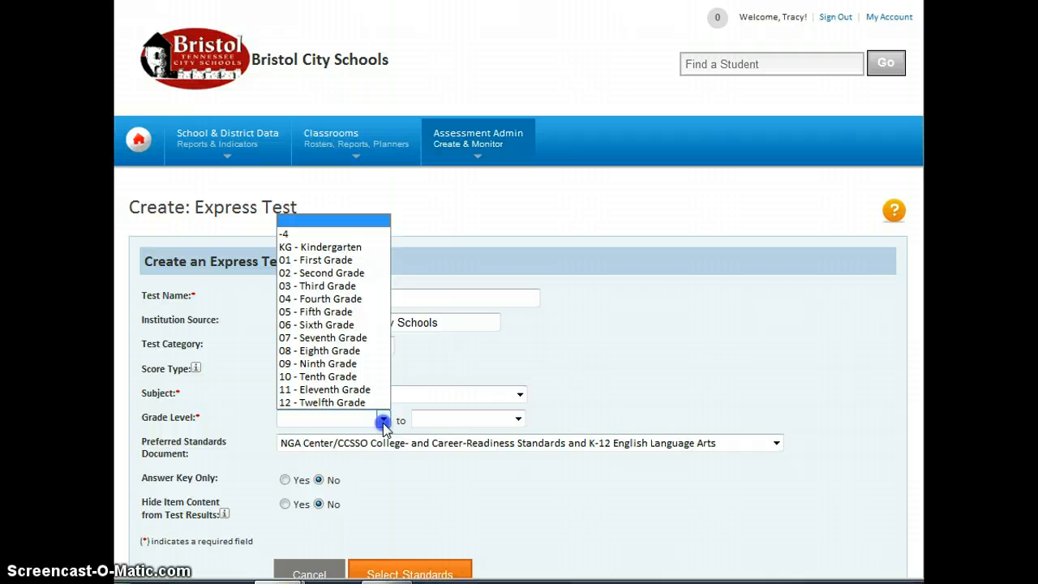
{"action": "left_click", "coordinate": [369, 298]}
{"action": "left_click", "coordinate": [439, 445]}
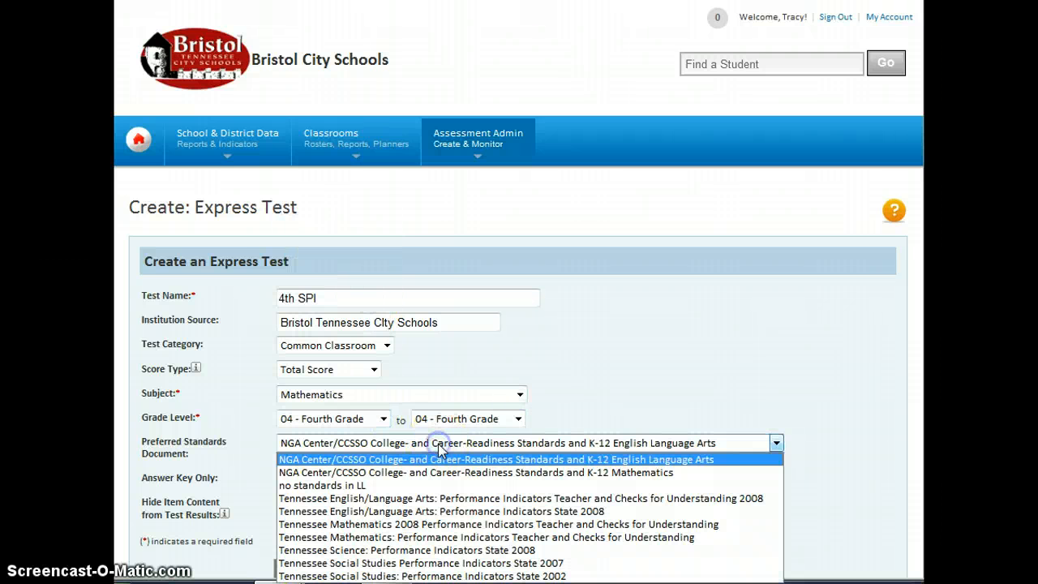
{"action": "left_click", "coordinate": [444, 538]}
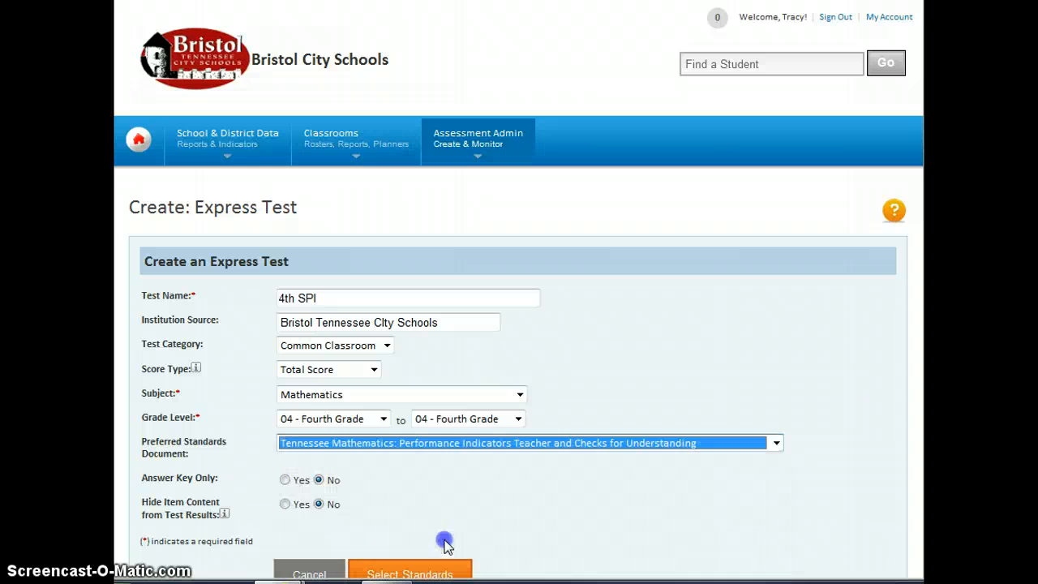
{"action": "left_click", "coordinate": [430, 520]}
{"action": "scroll", "coordinate": [429, 516], "scroll_direction": "down", "scroll_amount": 1}
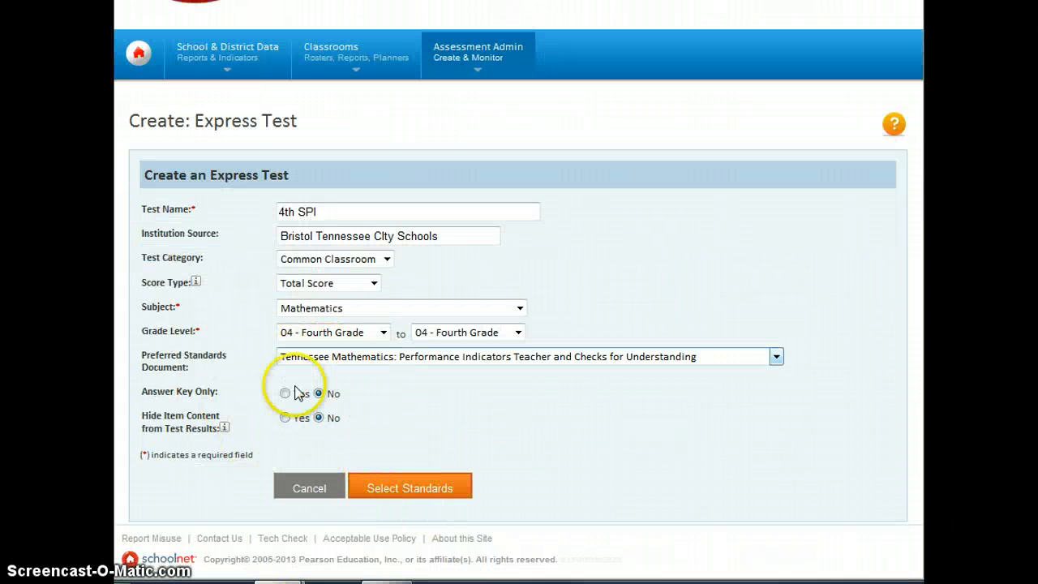
- Tick standard MA.4.SPI 0406.4.1 under Geometry and Measurement in the standards list
{"action": "left_click", "coordinate": [412, 489]}
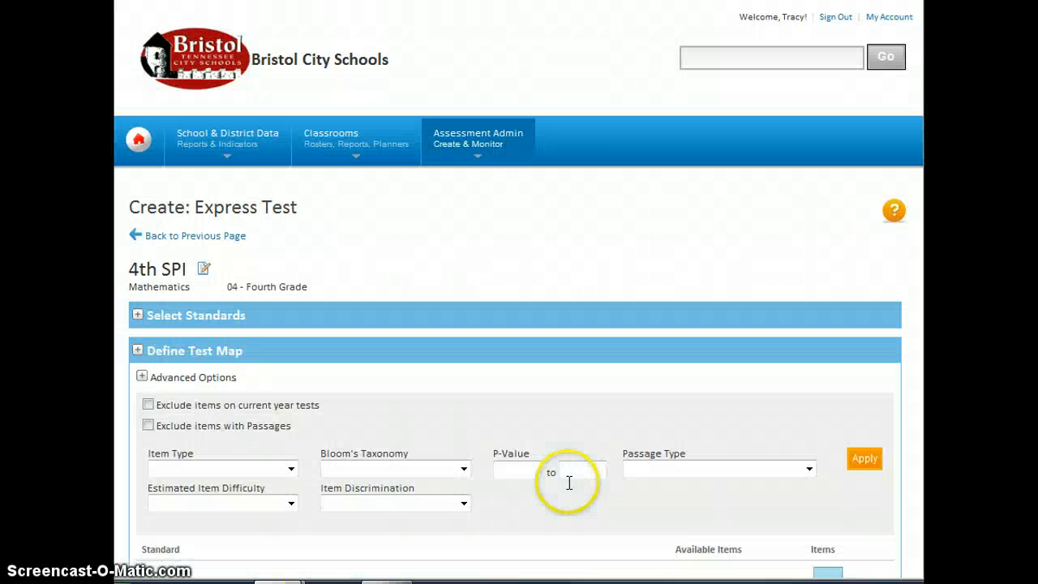
{"action": "scroll", "coordinate": [568, 480], "scroll_direction": "down", "scroll_amount": 3}
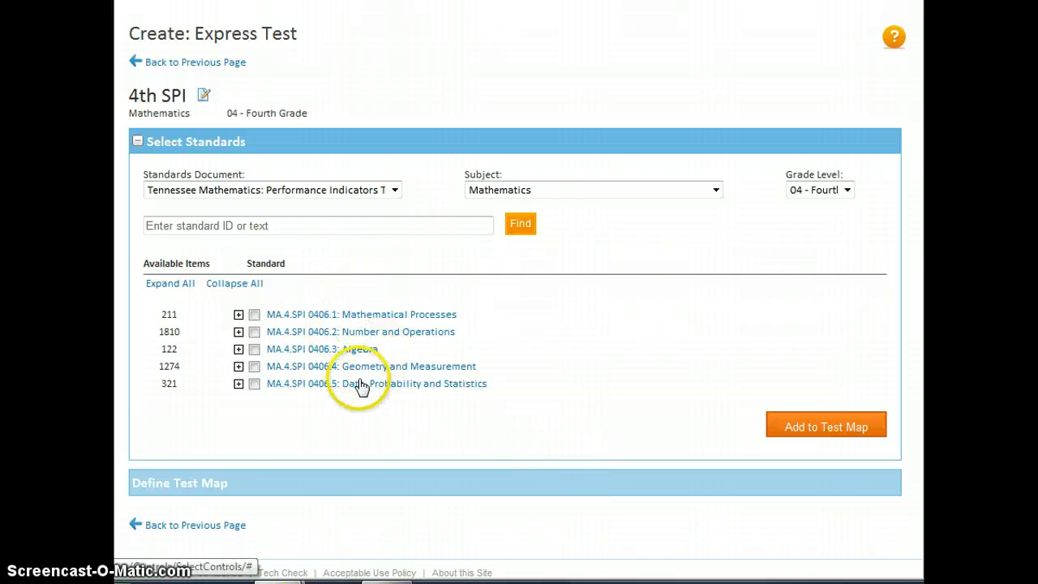
{"action": "left_click", "coordinate": [239, 367]}
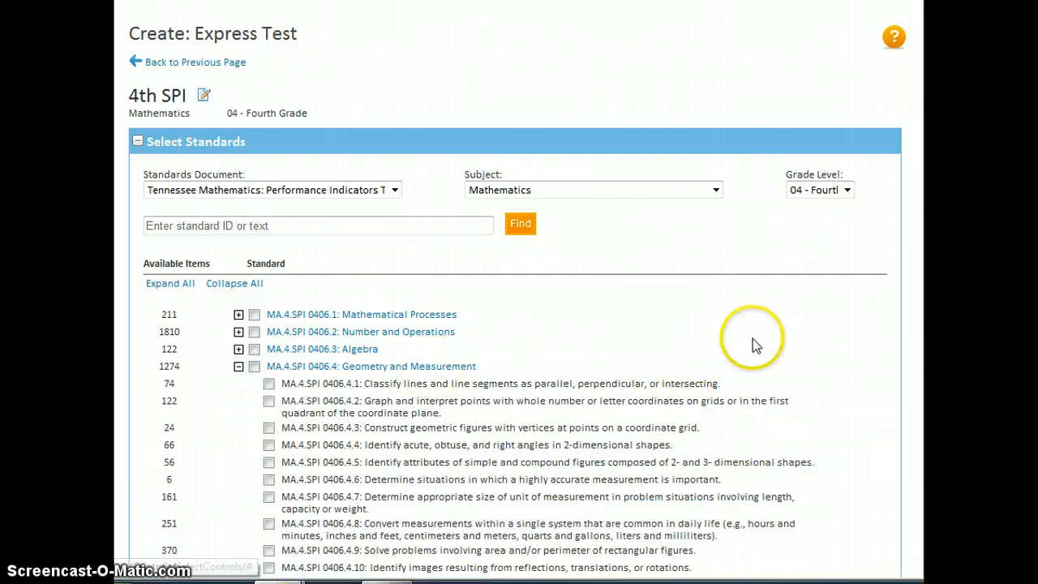
{"action": "scroll", "coordinate": [751, 341], "scroll_direction": "down", "scroll_amount": 2}
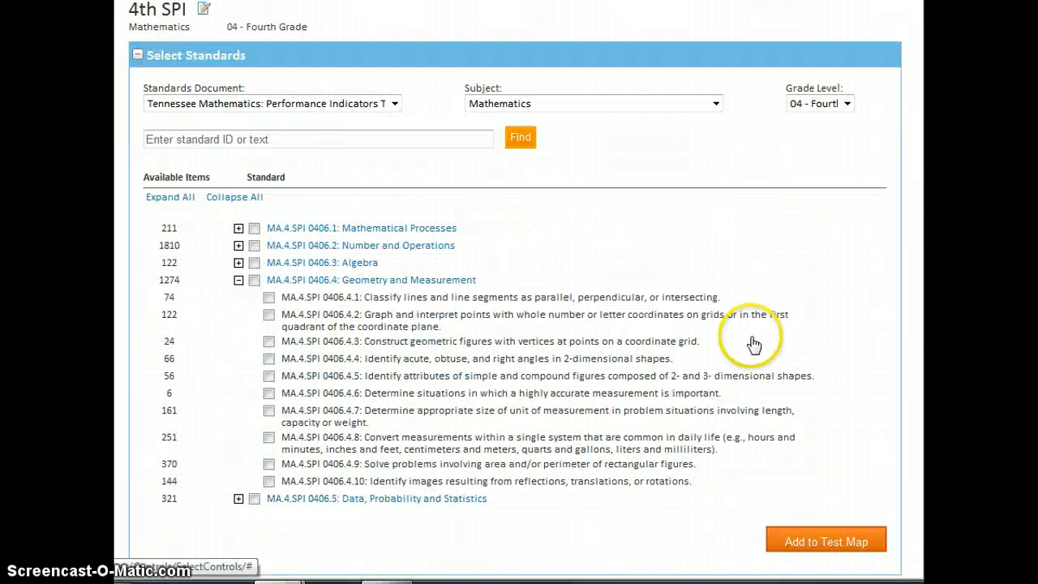
{"action": "left_click", "coordinate": [269, 299]}
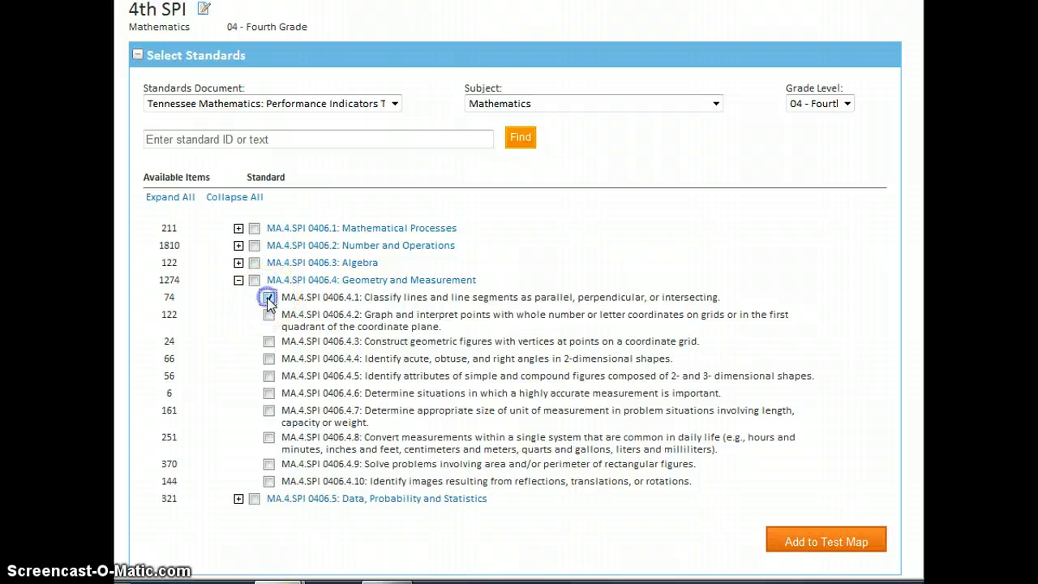
{"action": "scroll", "coordinate": [296, 336], "scroll_direction": "up", "scroll_amount": 2}
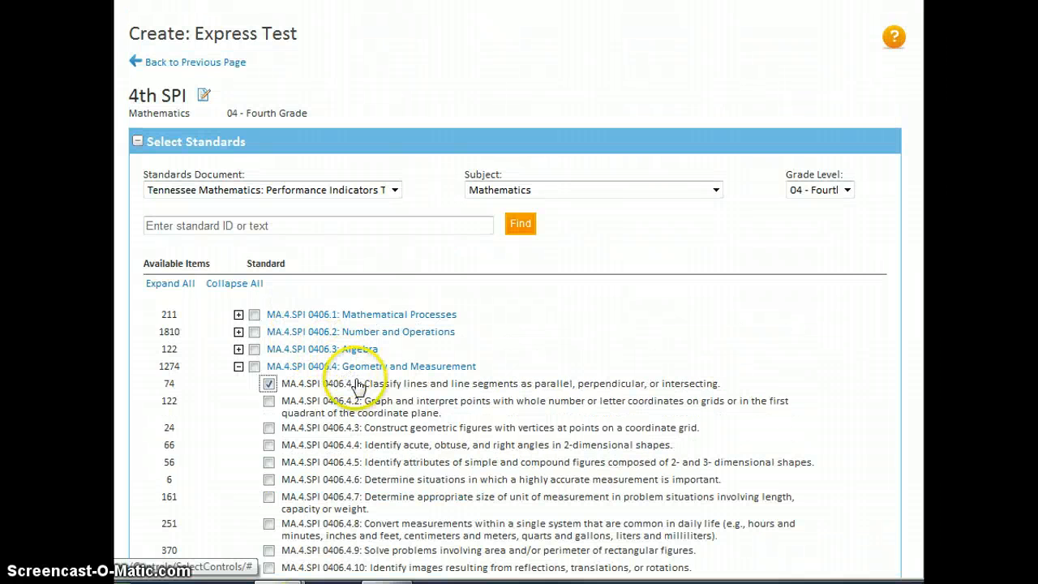
- Append '4.1 Classify Lines' to the name, making it '4th SPI 4.1 Classify Lines'
{"action": "left_click", "coordinate": [204, 95]}
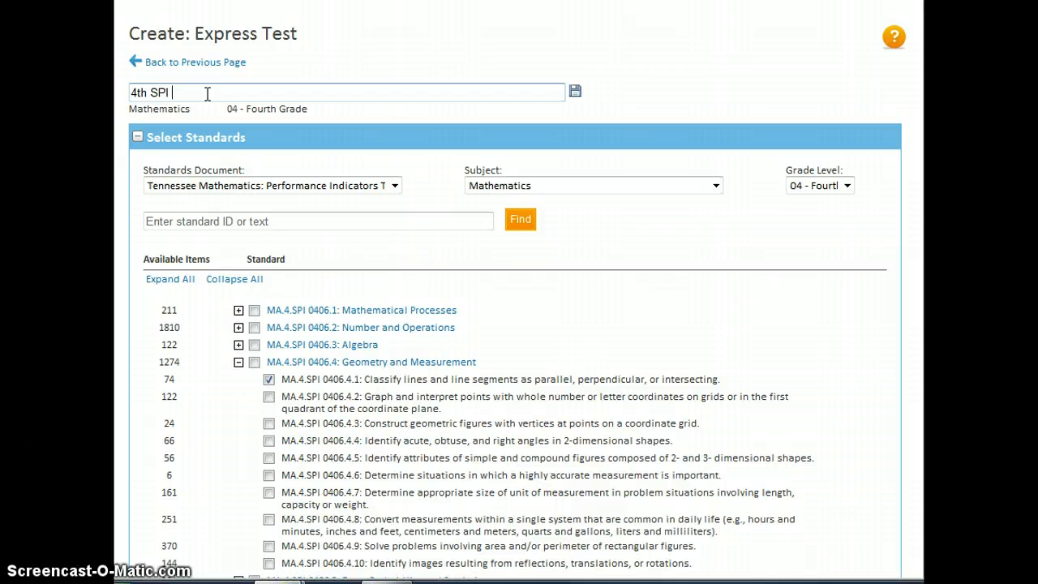
{"action": "type", "text": "4.1 Classify Lines"}
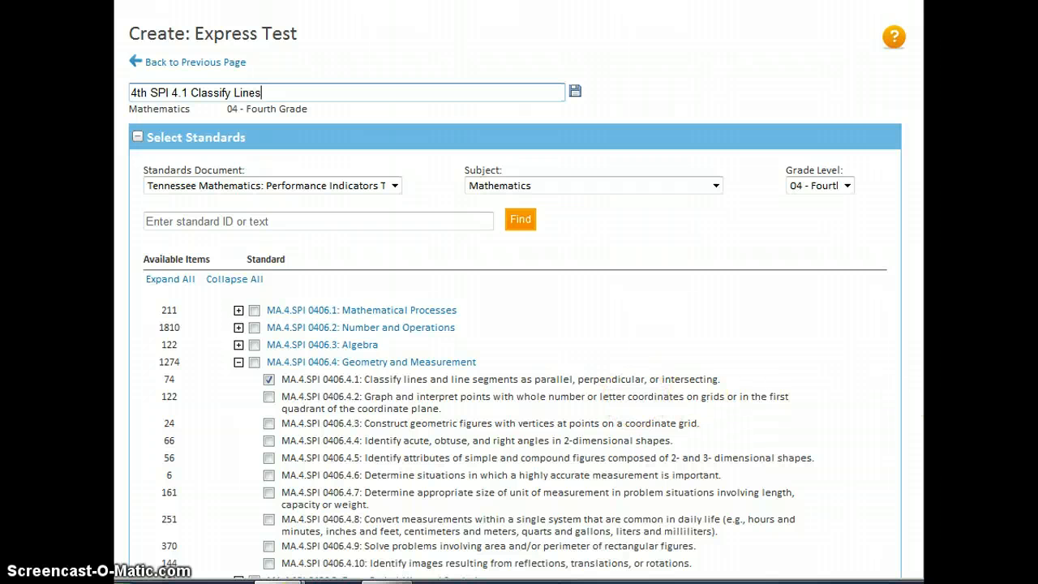
{"action": "scroll", "coordinate": [519, 324], "scroll_direction": "down", "scroll_amount": 3}
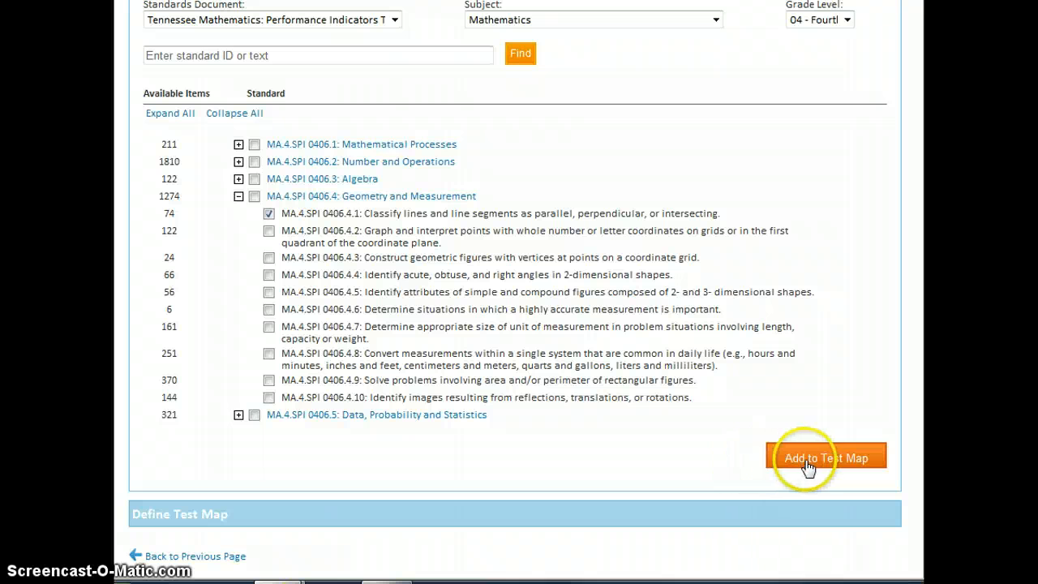
- Add standard 0406.4.1 to the test map with 15 items and build the express test
{"action": "left_click", "coordinate": [819, 466]}
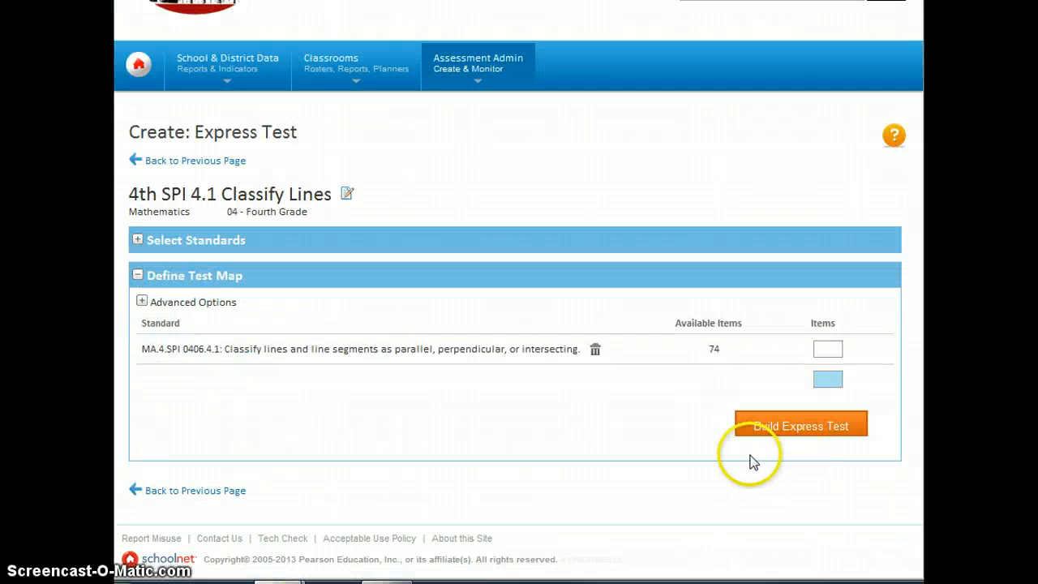
{"action": "left_click", "coordinate": [827, 349]}
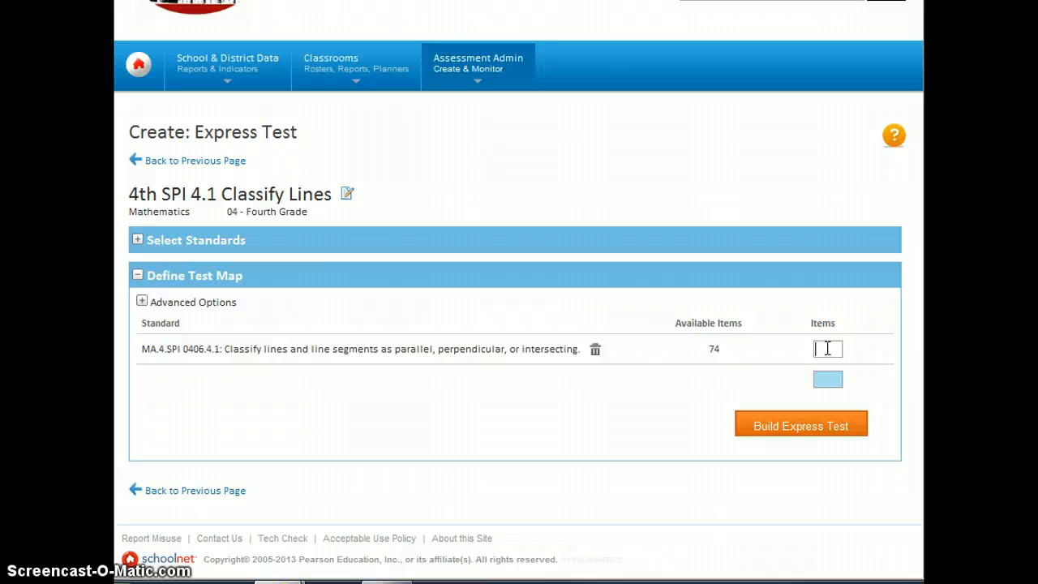
{"action": "type", "text": "15"}
{"action": "left_click", "coordinate": [803, 427]}
{"action": "left_click", "coordinate": [806, 435]}
- Expand items 1 through 5 to review their diagrams and answer choices
{"action": "scroll", "coordinate": [645, 426], "scroll_direction": "down", "scroll_amount": 1}
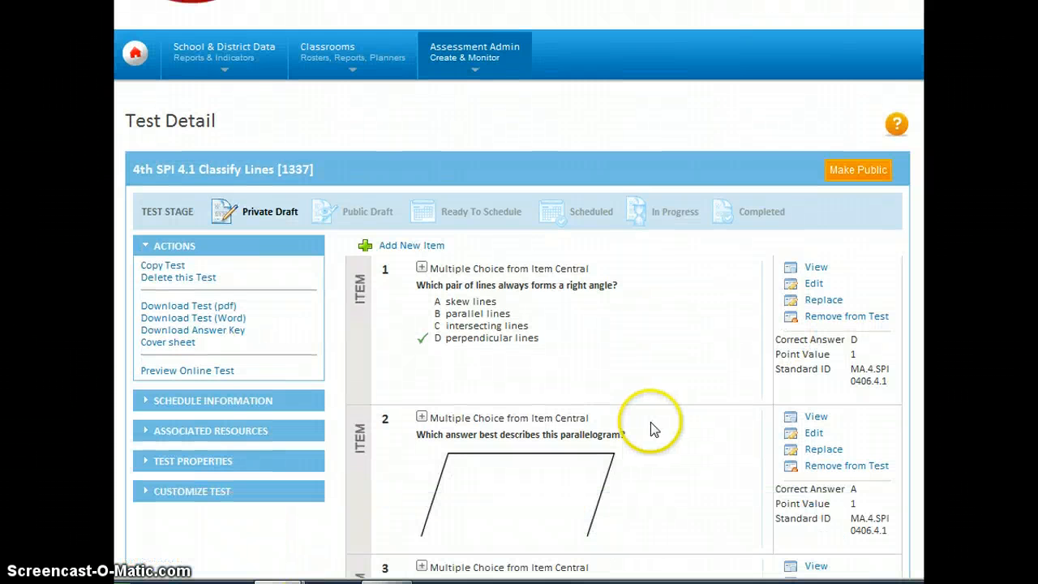
{"action": "scroll", "coordinate": [653, 427], "scroll_direction": "down", "scroll_amount": 2}
{"action": "scroll", "coordinate": [654, 429], "scroll_direction": "up", "scroll_amount": 1}
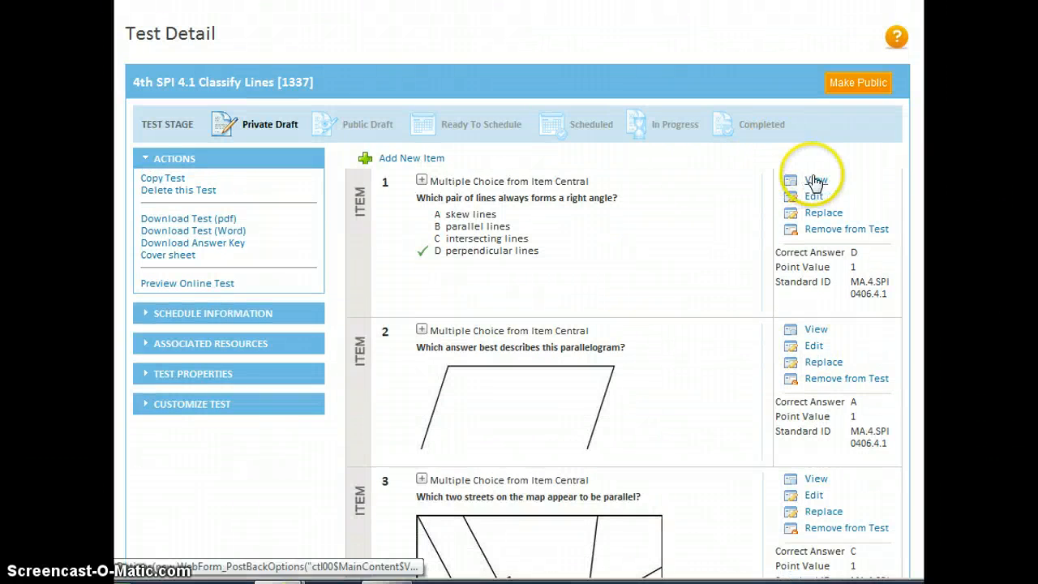
{"action": "left_click", "coordinate": [421, 182]}
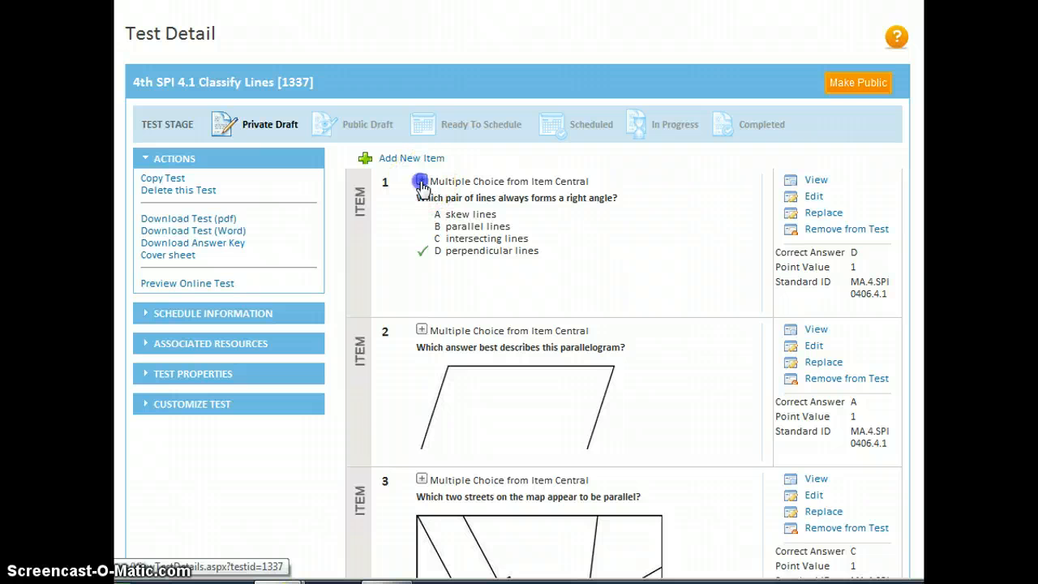
{"action": "left_click", "coordinate": [421, 323]}
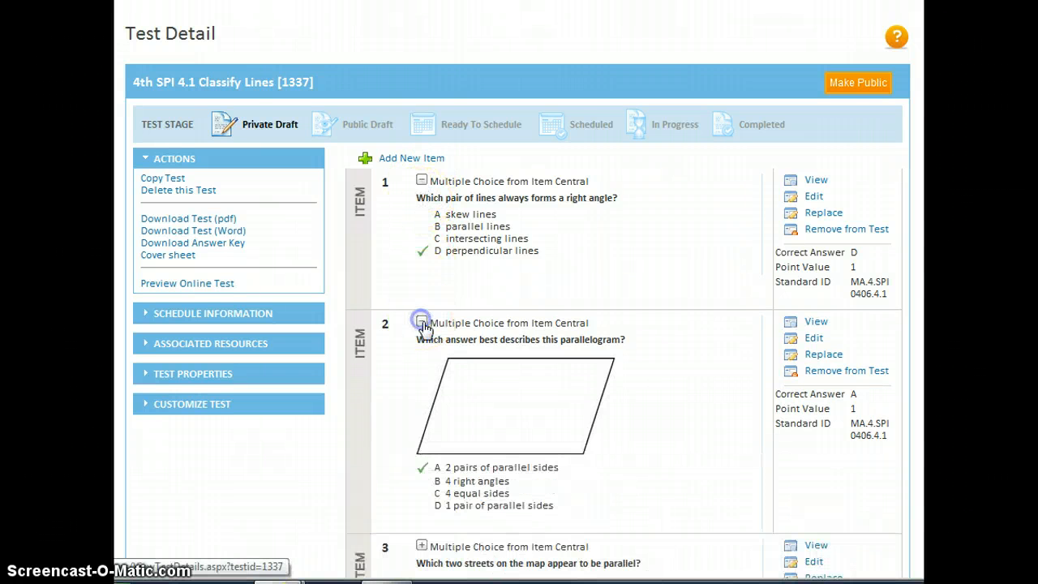
{"action": "scroll", "coordinate": [425, 328], "scroll_direction": "down", "scroll_amount": 1}
{"action": "scroll", "coordinate": [523, 320], "scroll_direction": "down", "scroll_amount": 2}
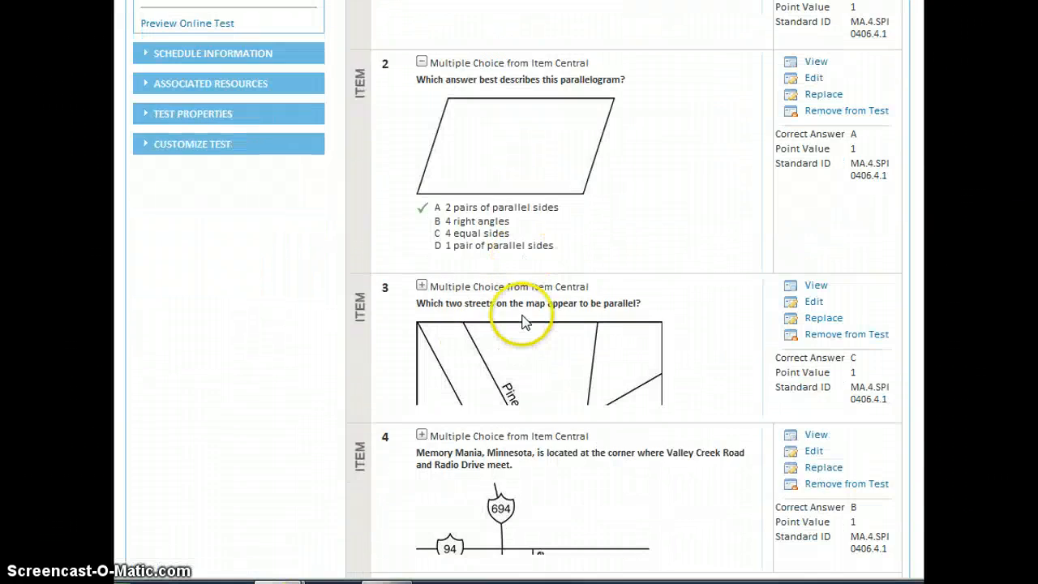
{"action": "left_click", "coordinate": [422, 286]}
{"action": "scroll", "coordinate": [492, 339], "scroll_direction": "down", "scroll_amount": 2}
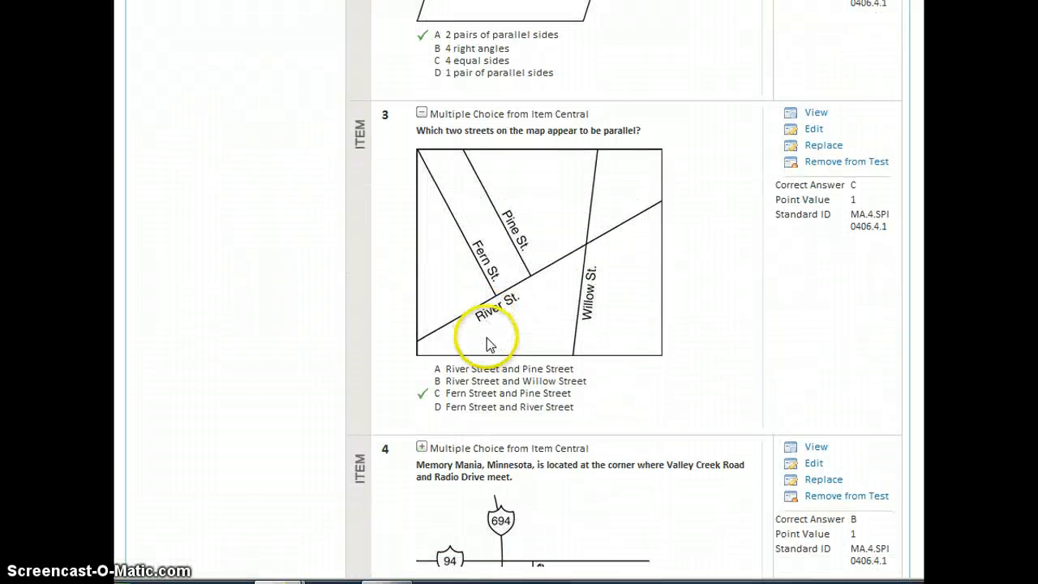
{"action": "scroll", "coordinate": [475, 431], "scroll_direction": "down", "scroll_amount": 2}
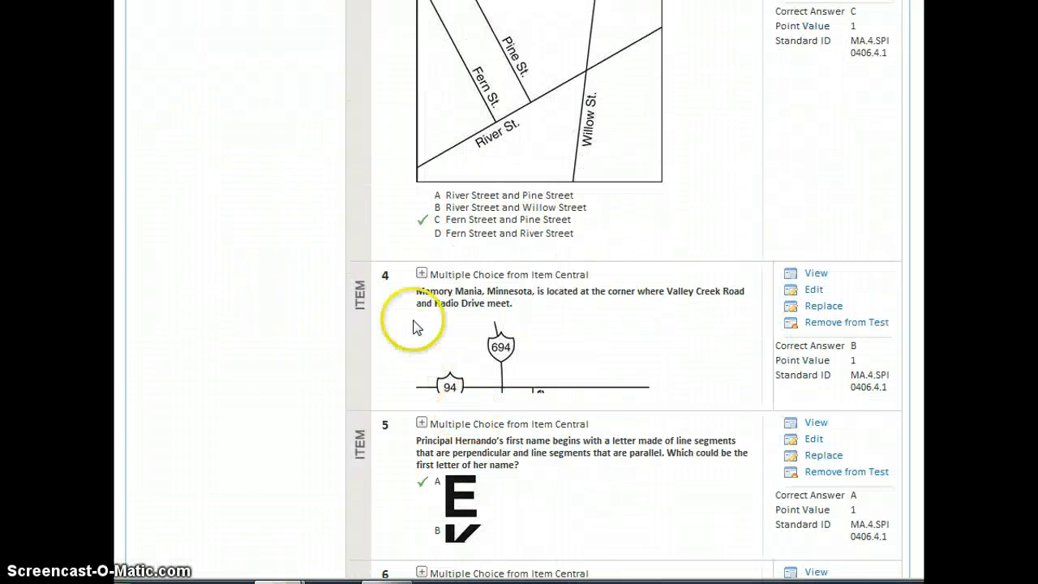
{"action": "left_click", "coordinate": [422, 274]}
{"action": "scroll", "coordinate": [434, 341], "scroll_direction": "down", "scroll_amount": 3}
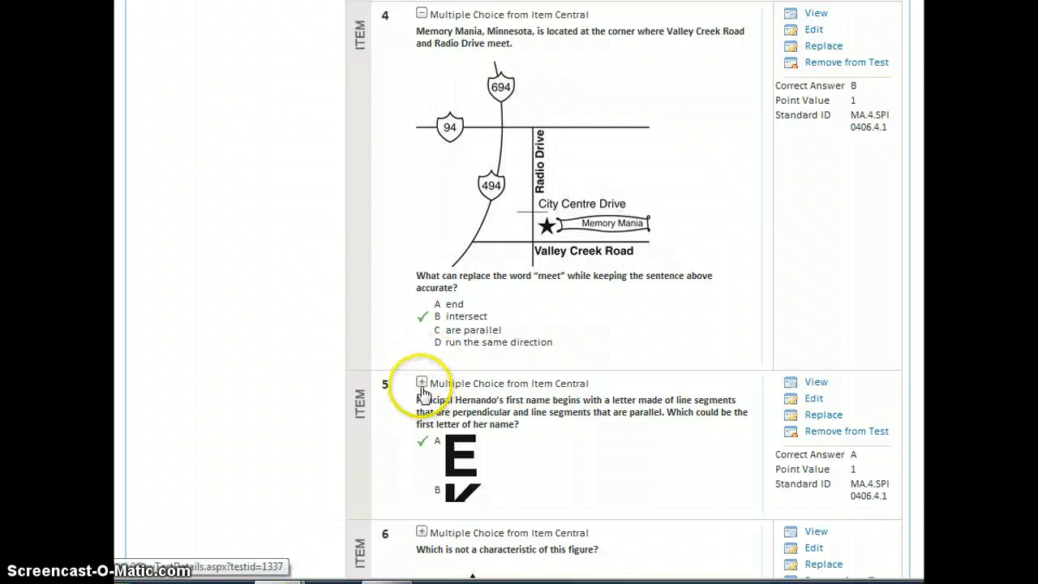
{"action": "left_click", "coordinate": [422, 385]}
- Expand items 6 through 10, then return to the top of Test Detail
{"action": "scroll", "coordinate": [424, 393], "scroll_direction": "down", "scroll_amount": 4}
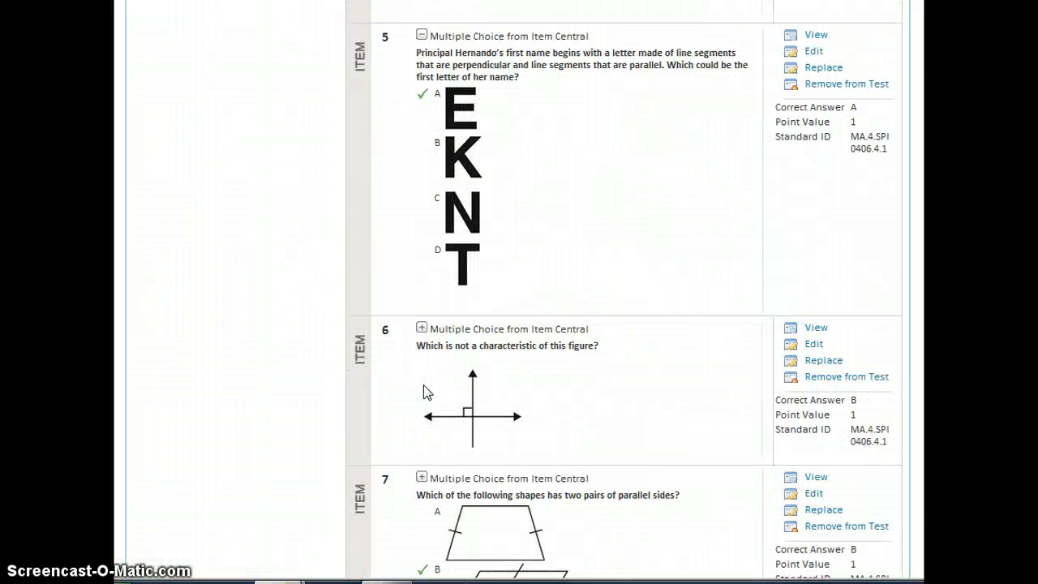
{"action": "left_click", "coordinate": [420, 328]}
{"action": "scroll", "coordinate": [424, 348], "scroll_direction": "down", "scroll_amount": 3}
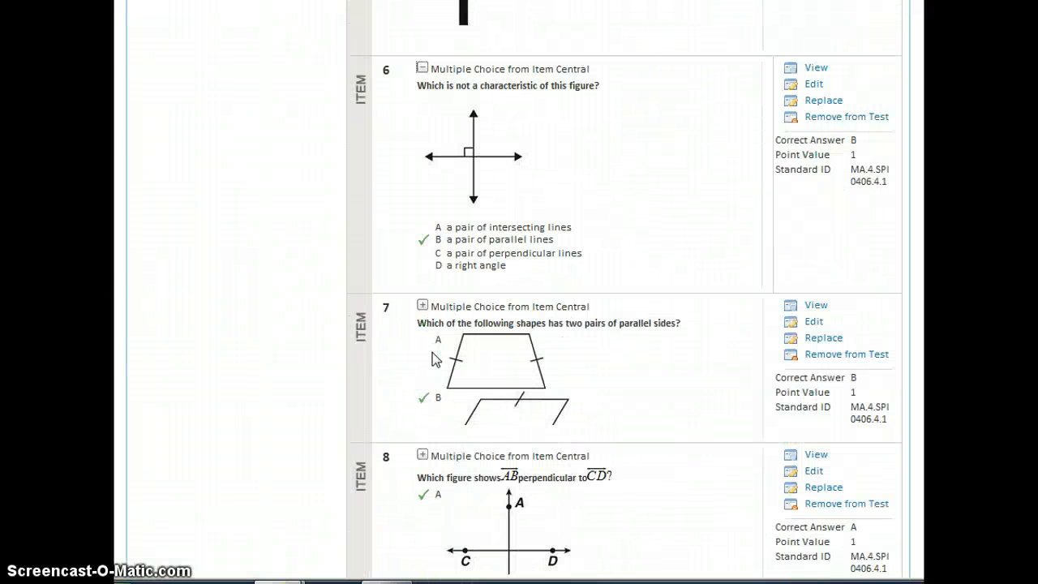
{"action": "left_click", "coordinate": [422, 306]}
{"action": "scroll", "coordinate": [442, 357], "scroll_direction": "down", "scroll_amount": 3}
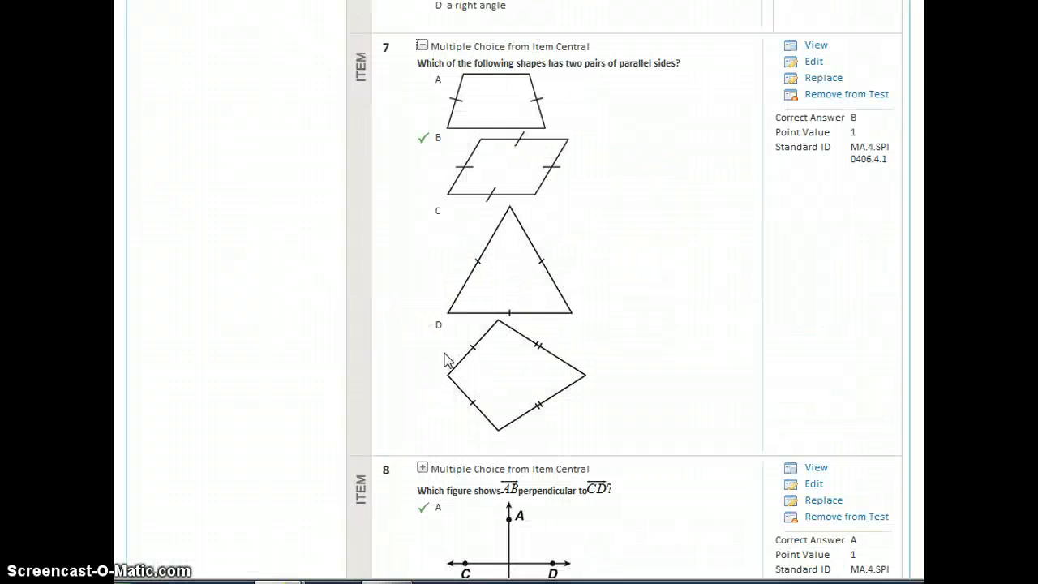
{"action": "scroll", "coordinate": [444, 360], "scroll_direction": "down", "scroll_amount": 4}
{"action": "left_click", "coordinate": [421, 121]}
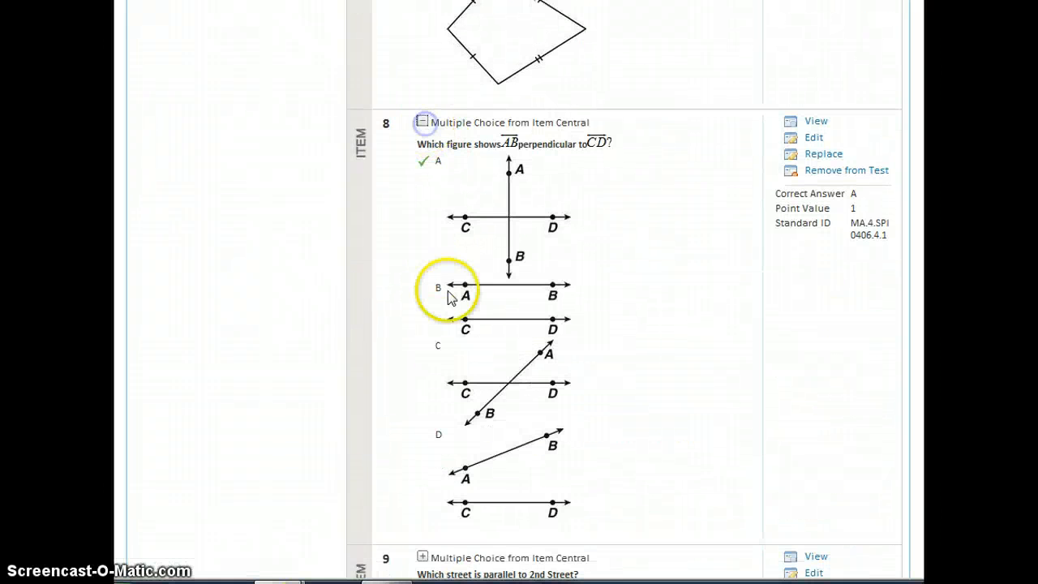
{"action": "scroll", "coordinate": [447, 288], "scroll_direction": "down", "scroll_amount": 6}
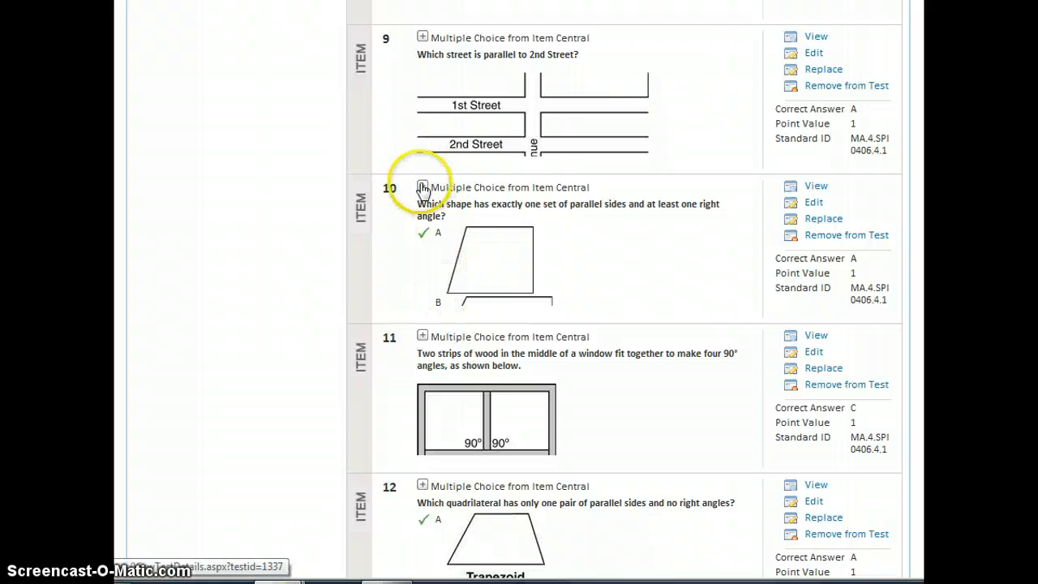
{"action": "left_click", "coordinate": [422, 37]}
{"action": "scroll", "coordinate": [423, 297], "scroll_direction": "down", "scroll_amount": 2}
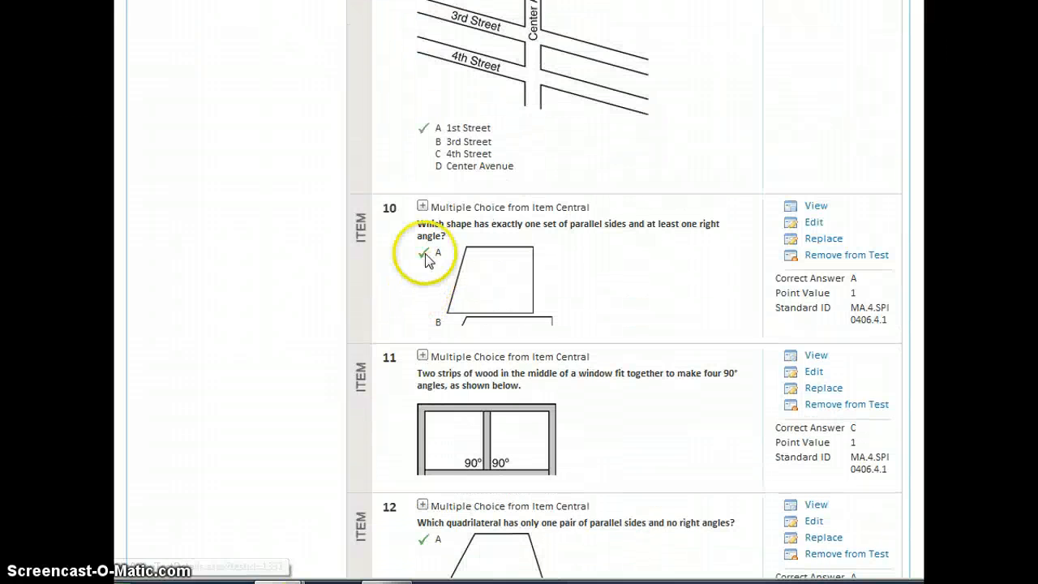
{"action": "left_click", "coordinate": [423, 206]}
{"action": "scroll", "coordinate": [429, 280], "scroll_direction": "down", "scroll_amount": 4}
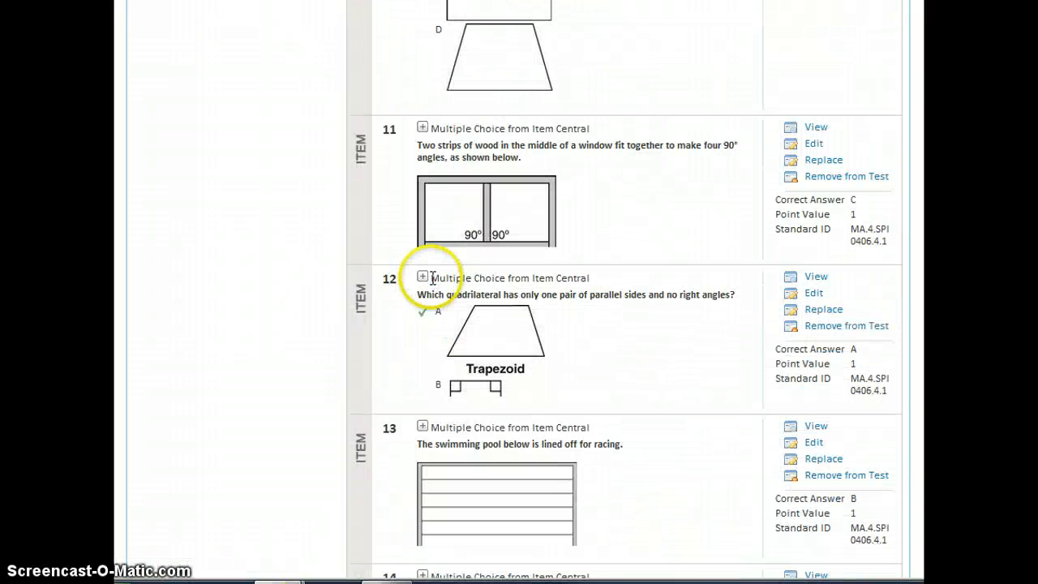
{"action": "scroll", "coordinate": [431, 276], "scroll_direction": "down", "scroll_amount": 4}
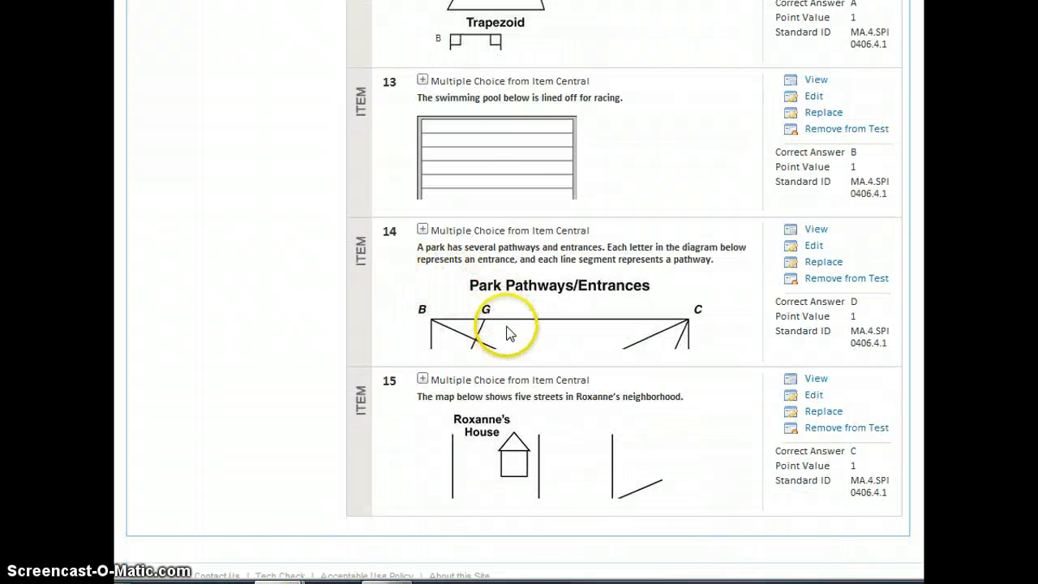
{"action": "scroll", "coordinate": [511, 332], "scroll_direction": "up", "scroll_amount": 5}
{"action": "scroll", "coordinate": [519, 320], "scroll_direction": "down", "scroll_amount": 1}
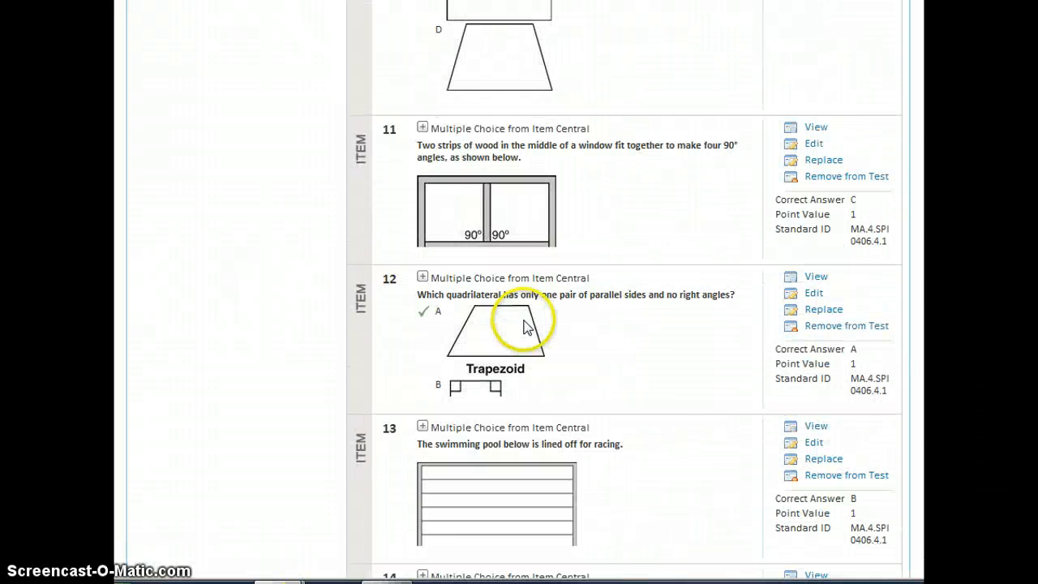
{"action": "scroll", "coordinate": [526, 324], "scroll_direction": "up", "scroll_amount": 3}
{"action": "scroll", "coordinate": [527, 322], "scroll_direction": "up", "scroll_amount": 15}
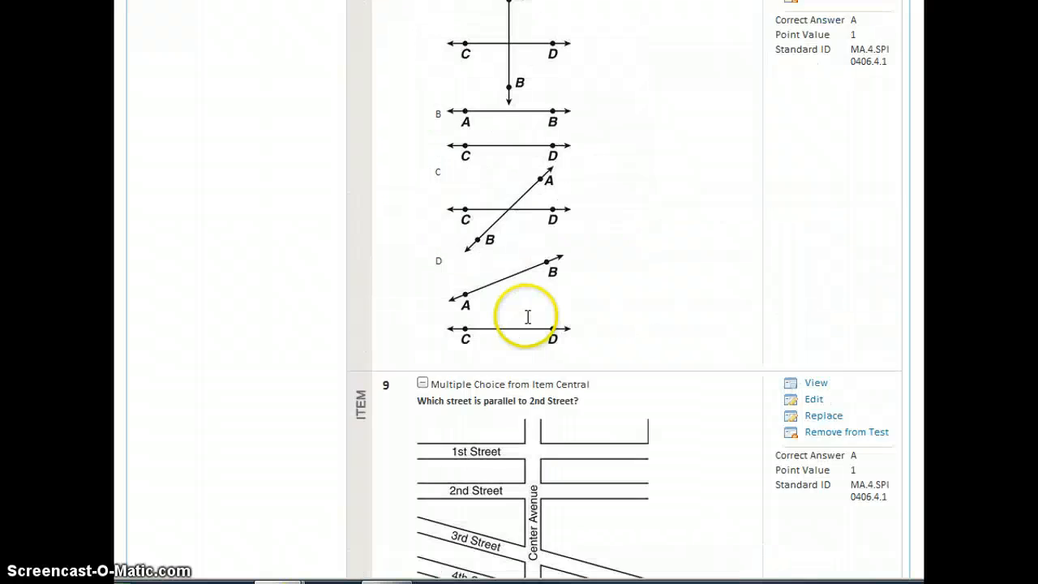
{"action": "scroll", "coordinate": [527, 322], "scroll_direction": "up", "scroll_amount": 15}
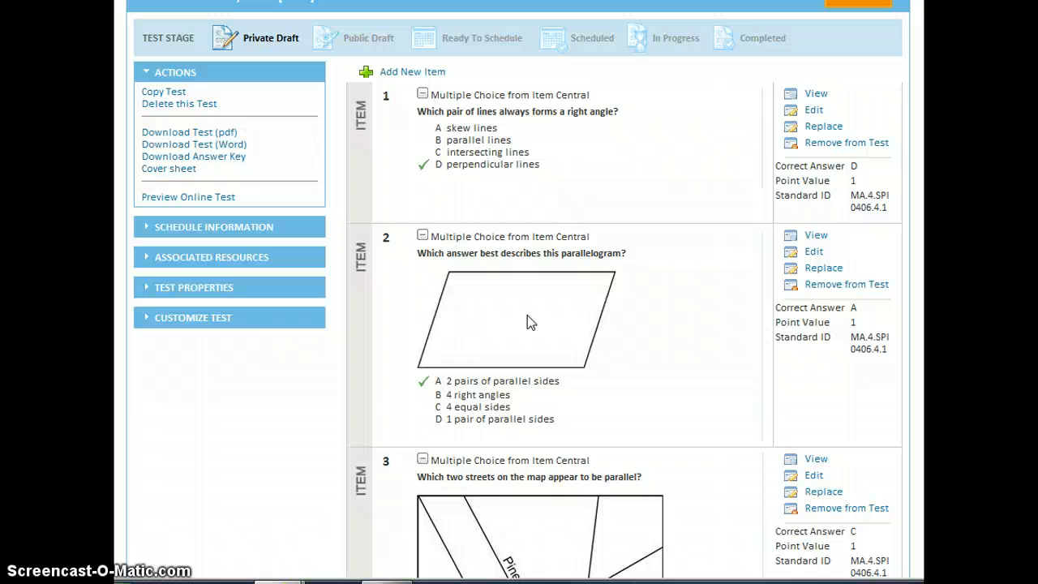
- Expand Customize Test and switch to Delete Multiple Questions mode
{"action": "left_click", "coordinate": [197, 321]}
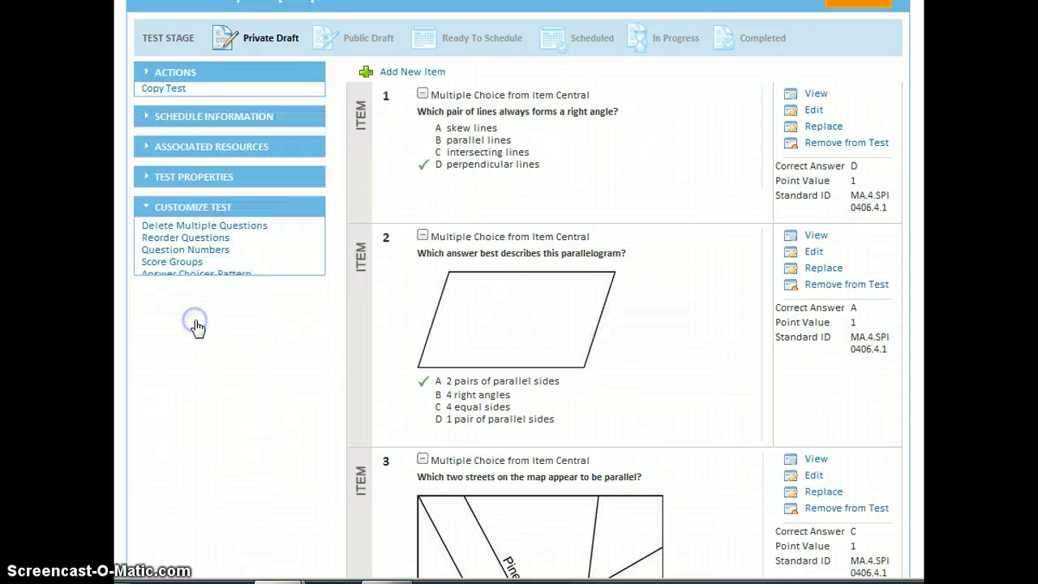
{"action": "left_click", "coordinate": [231, 218]}
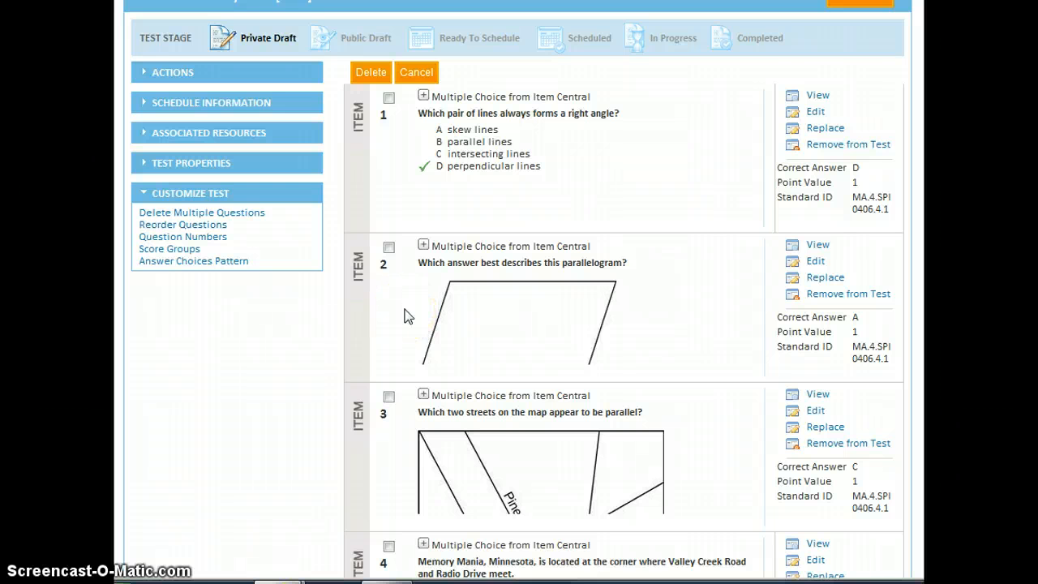
- Mark items 2 and 1 for deletion
{"action": "scroll", "coordinate": [408, 317], "scroll_direction": "down", "scroll_amount": 2}
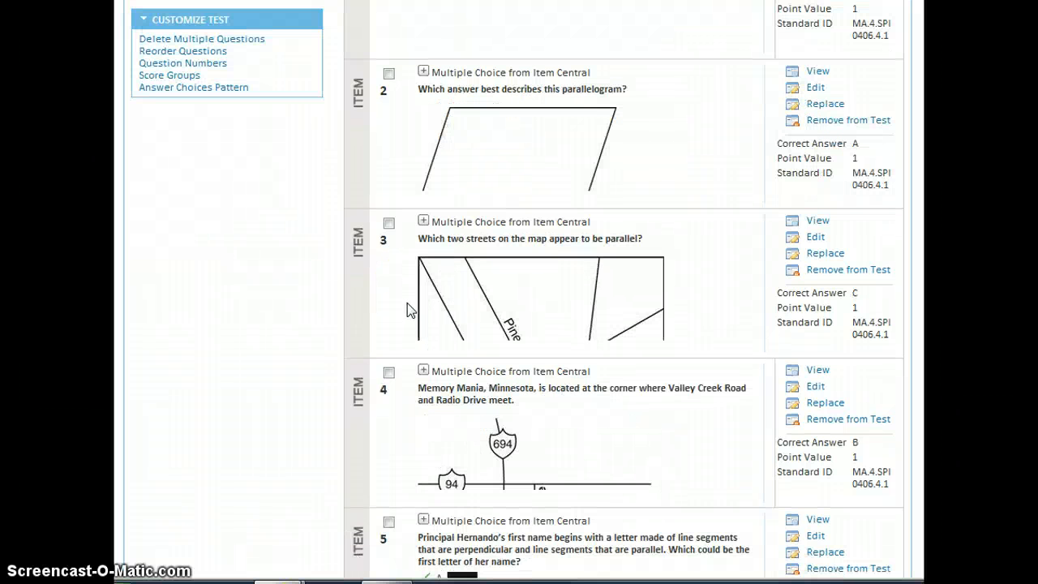
{"action": "left_click", "coordinate": [389, 75]}
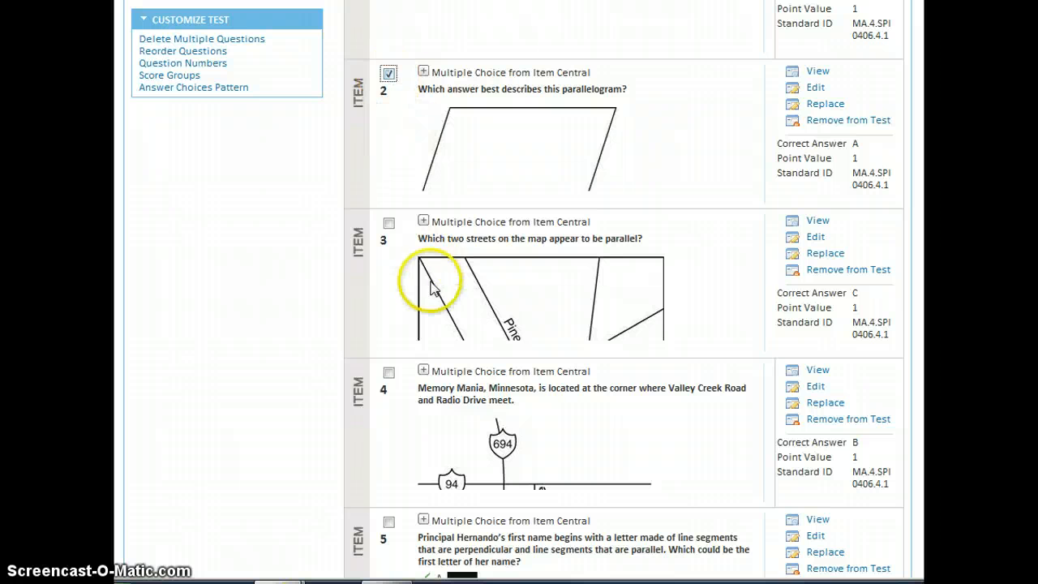
{"action": "scroll", "coordinate": [433, 281], "scroll_direction": "down", "scroll_amount": 4}
{"action": "scroll", "coordinate": [435, 281], "scroll_direction": "down", "scroll_amount": 2}
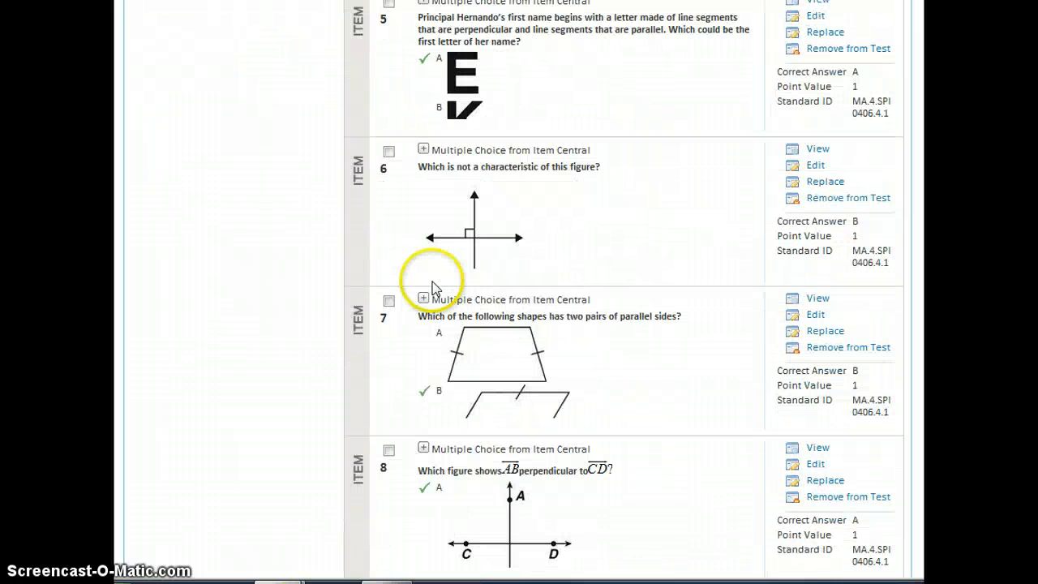
{"action": "scroll", "coordinate": [434, 285], "scroll_direction": "down", "scroll_amount": 6}
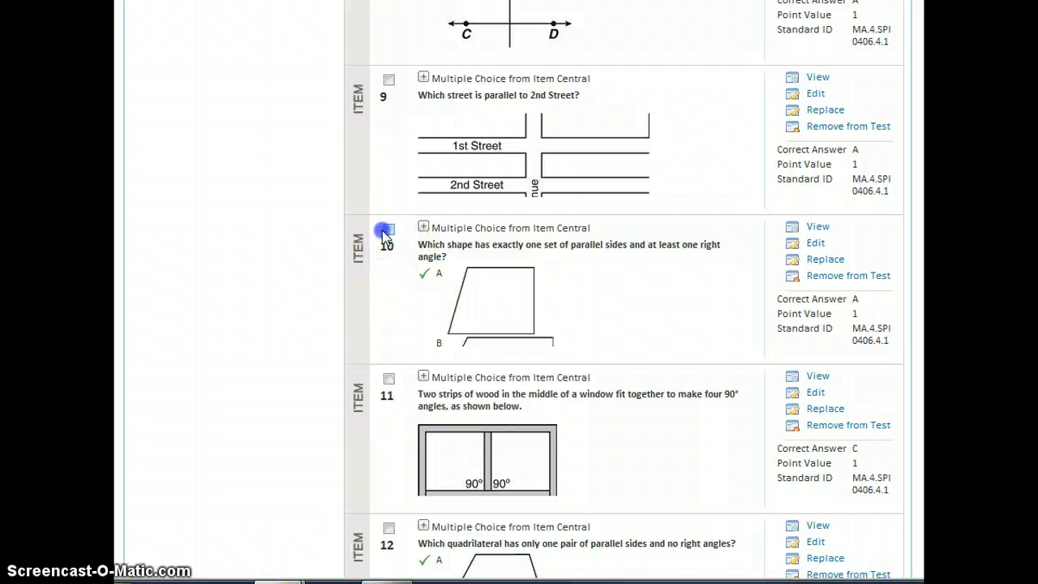
{"action": "scroll", "coordinate": [390, 304], "scroll_direction": "down", "scroll_amount": 2}
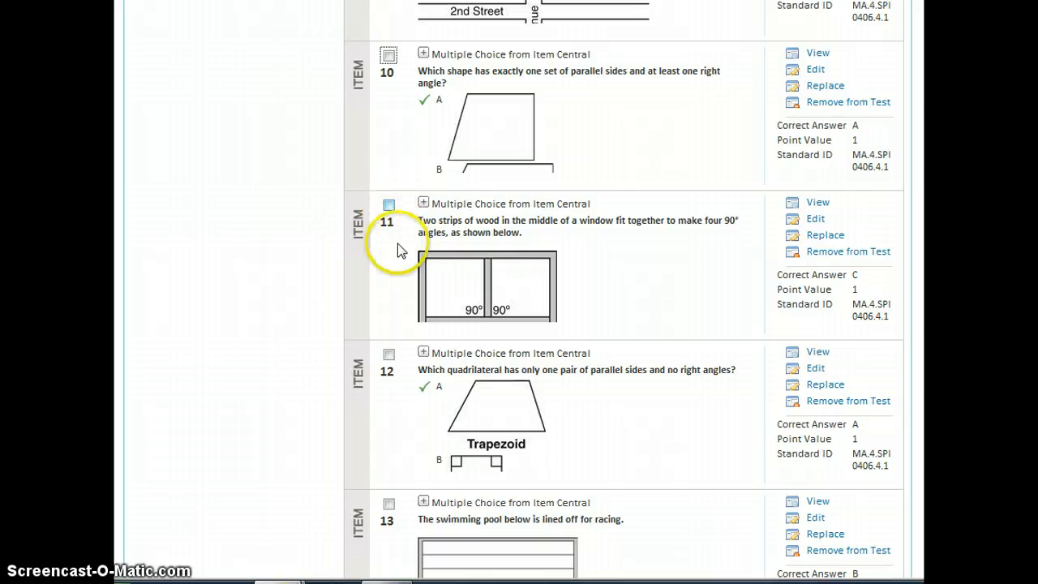
{"action": "scroll", "coordinate": [401, 250], "scroll_direction": "up", "scroll_amount": 18}
{"action": "left_click", "coordinate": [389, 272]}
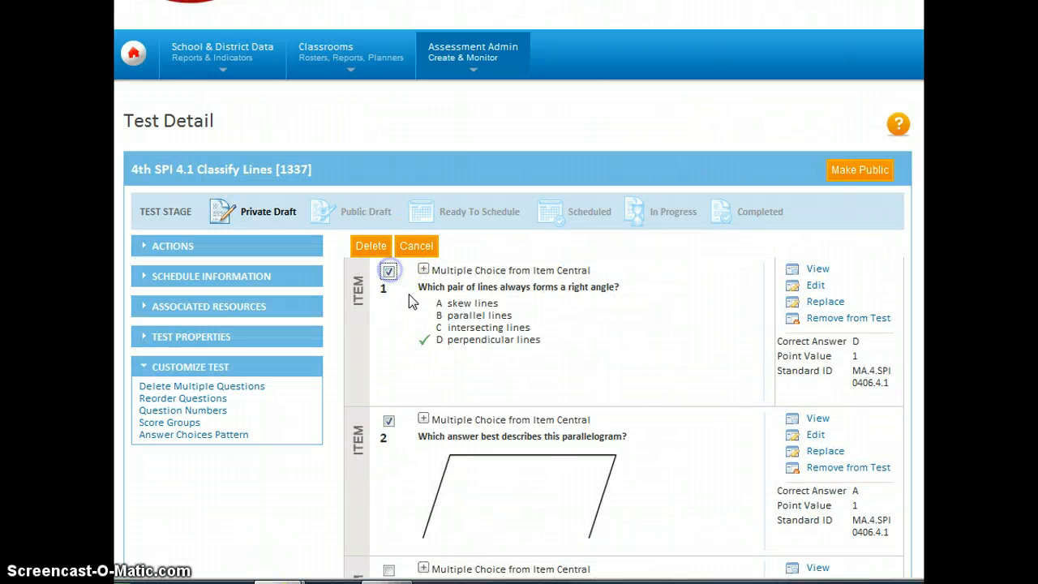
- Also mark items 12, 13 and 15 for deletion
{"action": "scroll", "coordinate": [411, 298], "scroll_direction": "down", "scroll_amount": 15}
{"action": "scroll", "coordinate": [411, 298], "scroll_direction": "down", "scroll_amount": 3}
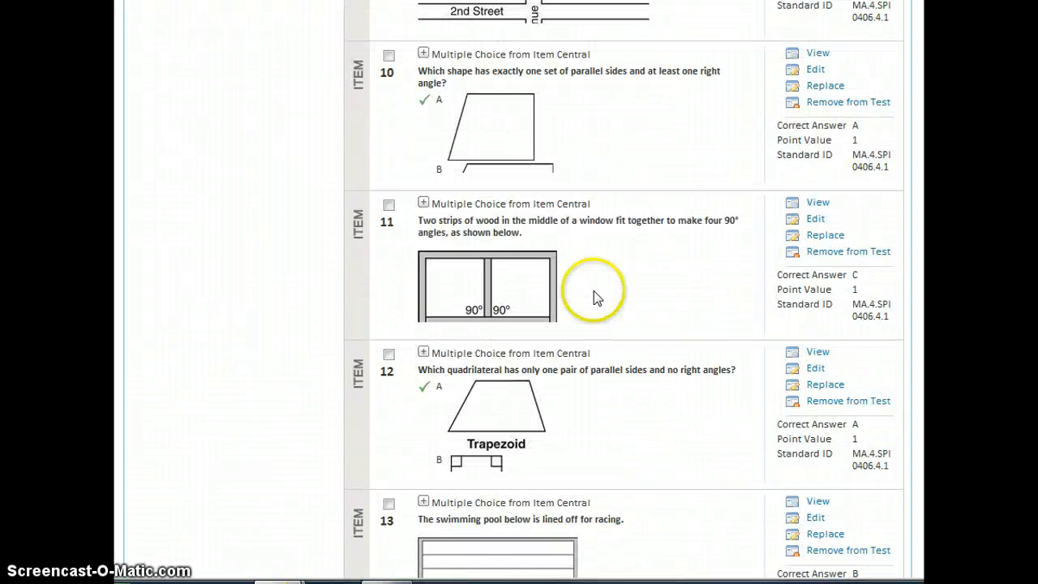
{"action": "scroll", "coordinate": [483, 315], "scroll_direction": "down", "scroll_amount": 2}
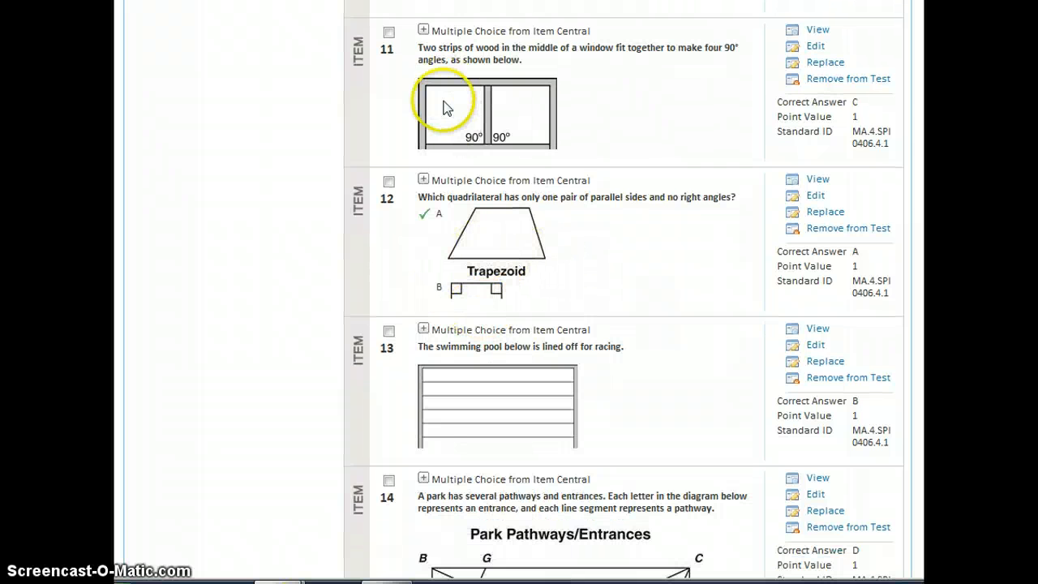
{"action": "left_click", "coordinate": [389, 182]}
{"action": "scroll", "coordinate": [445, 432], "scroll_direction": "down", "scroll_amount": 1}
{"action": "scroll", "coordinate": [445, 422], "scroll_direction": "down", "scroll_amount": 1}
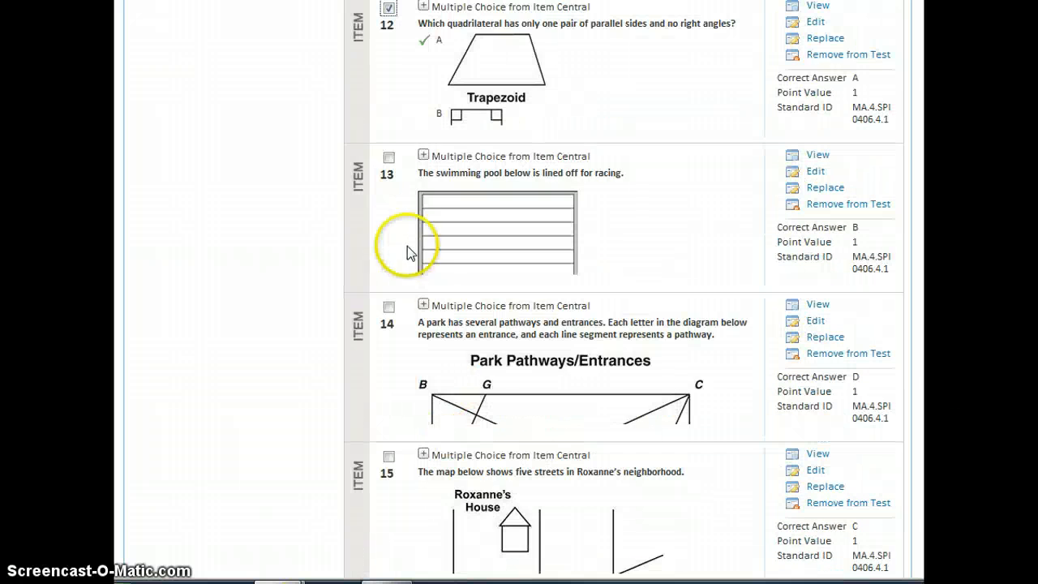
{"action": "left_click", "coordinate": [389, 157]}
{"action": "scroll", "coordinate": [422, 322], "scroll_direction": "down", "scroll_amount": 2}
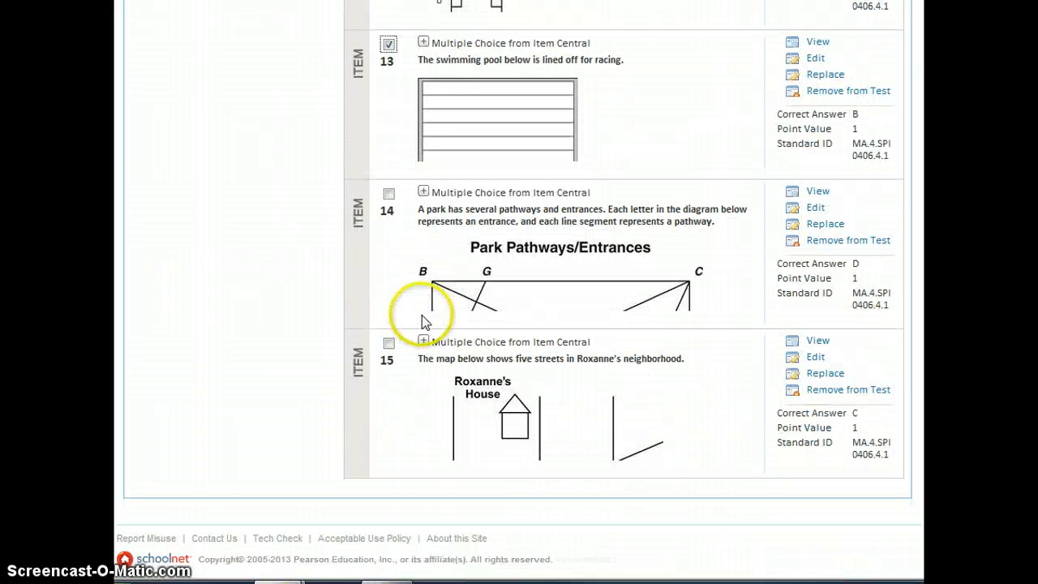
{"action": "left_click", "coordinate": [389, 344]}
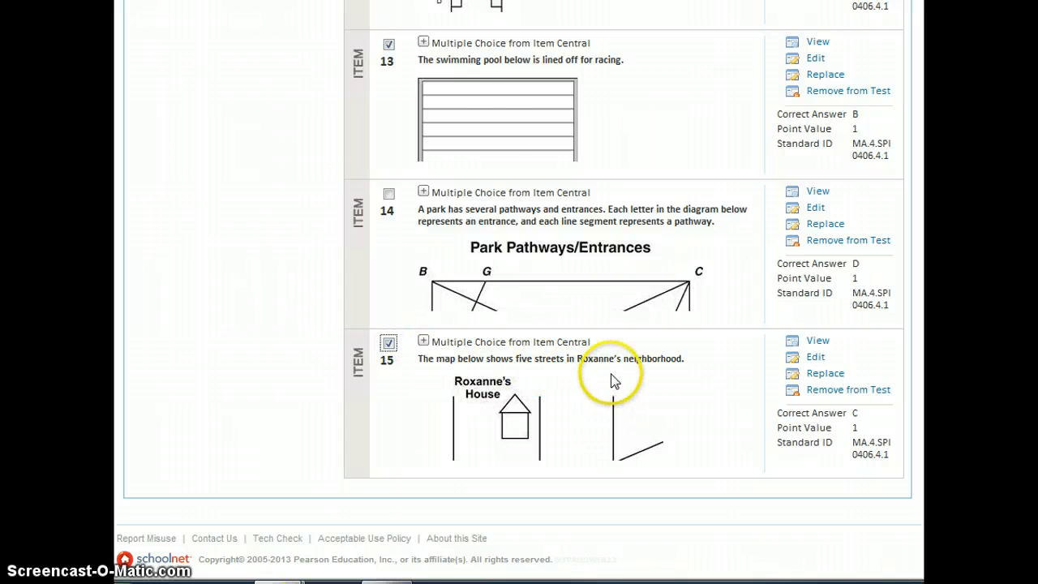
{"action": "scroll", "coordinate": [614, 380], "scroll_direction": "up", "scroll_amount": 10}
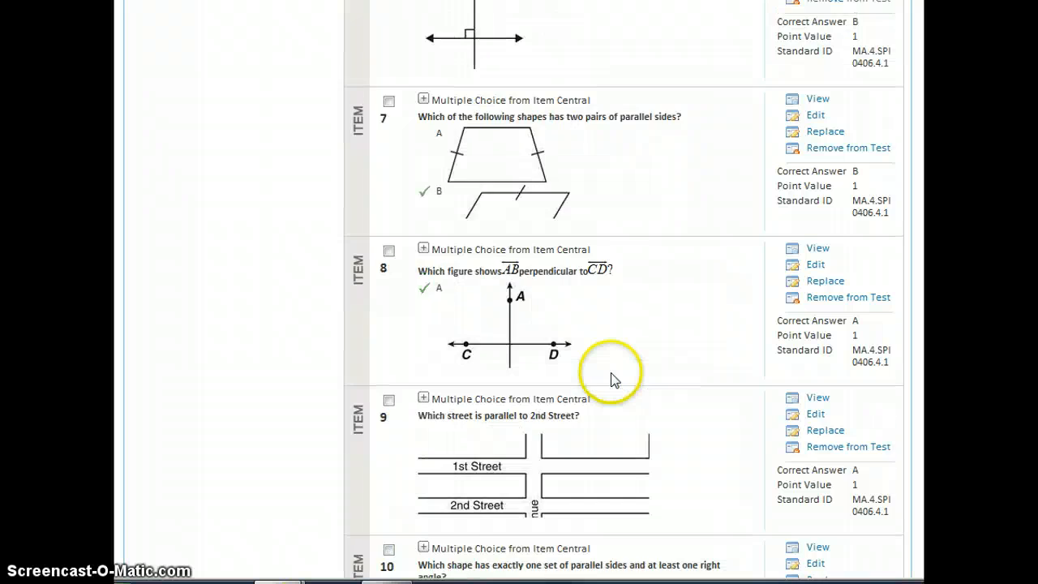
{"action": "scroll", "coordinate": [614, 380], "scroll_direction": "up", "scroll_amount": 10}
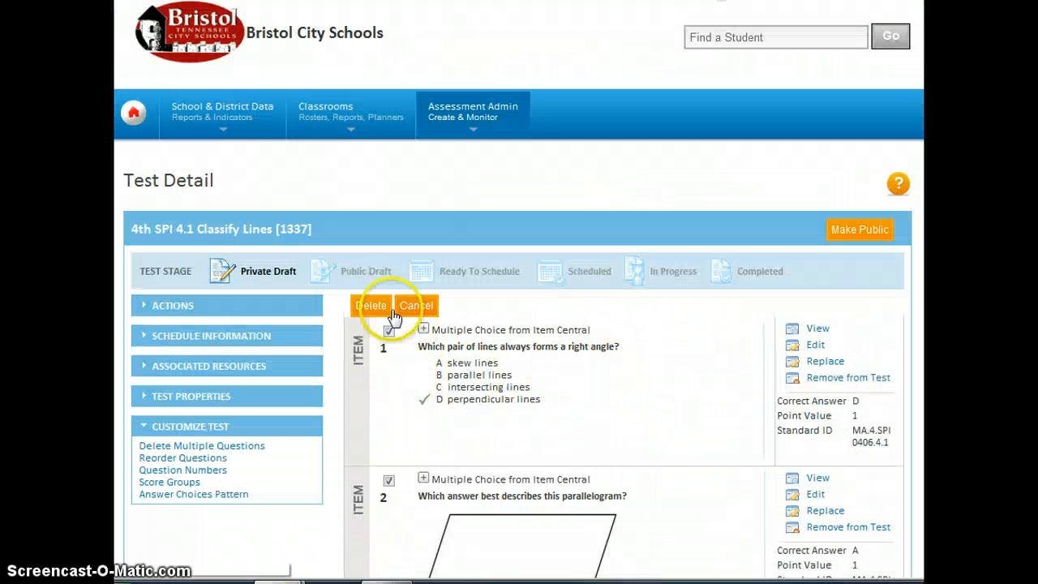
- Delete the questions marked for removal
{"action": "left_click", "coordinate": [371, 305]}
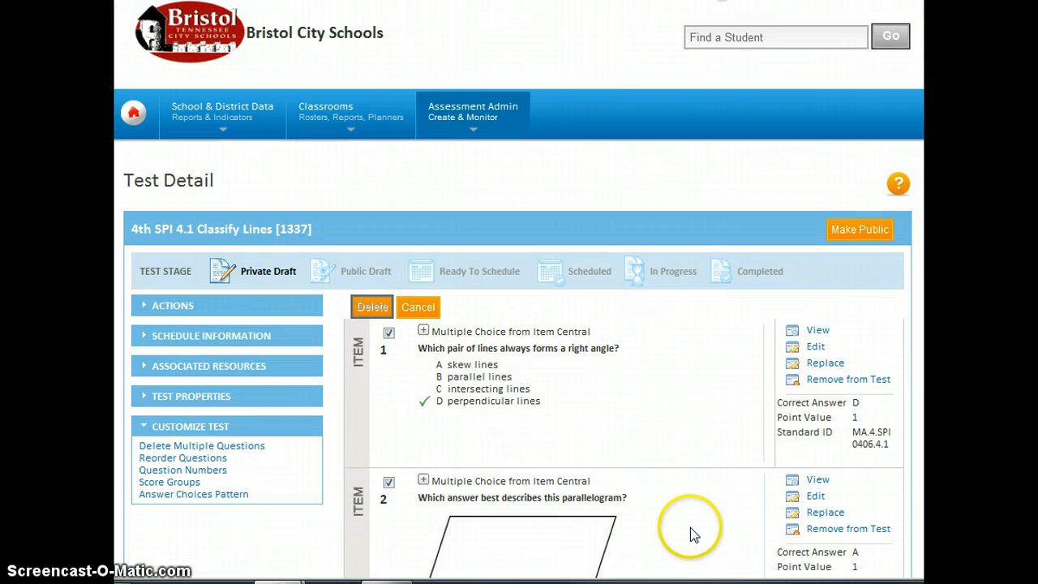
{"action": "scroll", "coordinate": [651, 506], "scroll_direction": "down", "scroll_amount": 3}
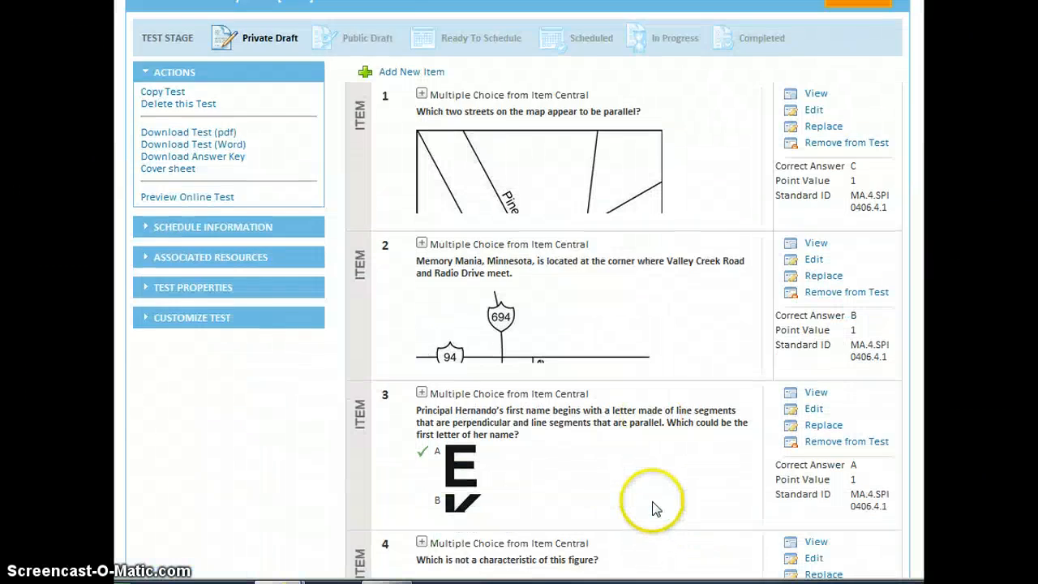
{"action": "scroll", "coordinate": [656, 508], "scroll_direction": "down", "scroll_amount": 12}
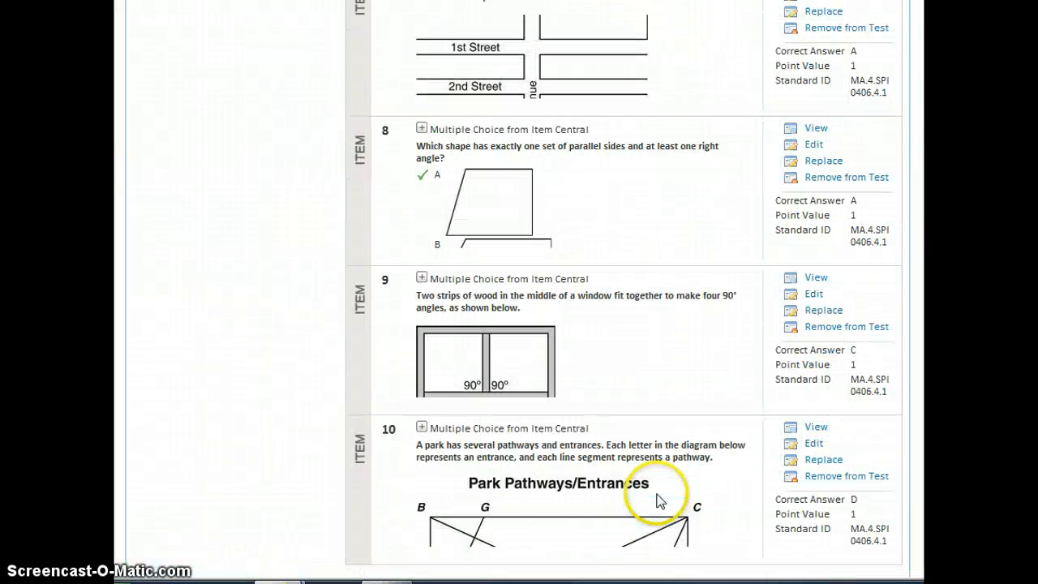
- Expand question 3 to show its letter answers E, K, N, T
{"action": "scroll", "coordinate": [659, 497], "scroll_direction": "up", "scroll_amount": 2}
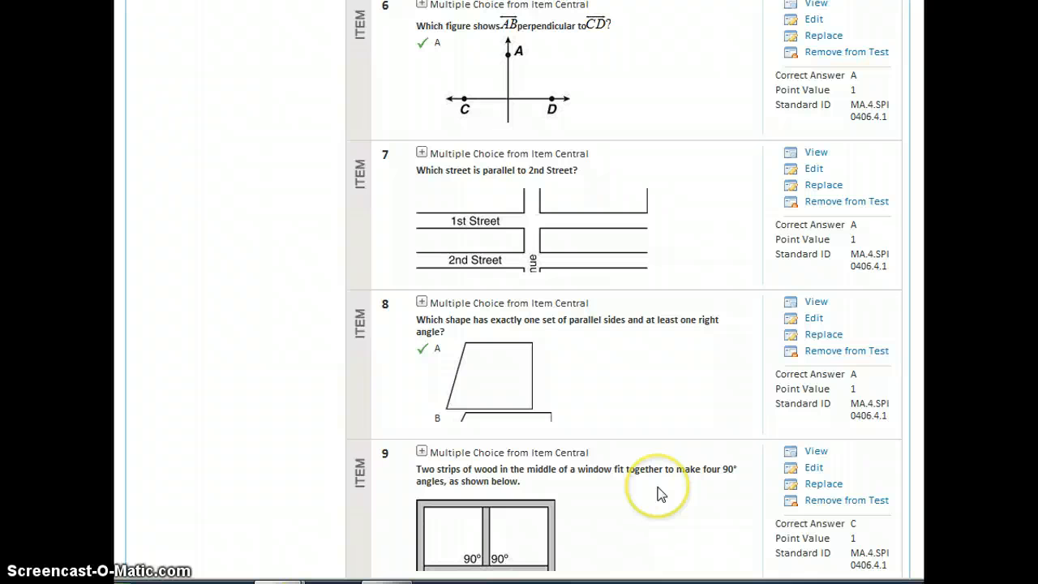
{"action": "scroll", "coordinate": [659, 485], "scroll_direction": "up", "scroll_amount": 5}
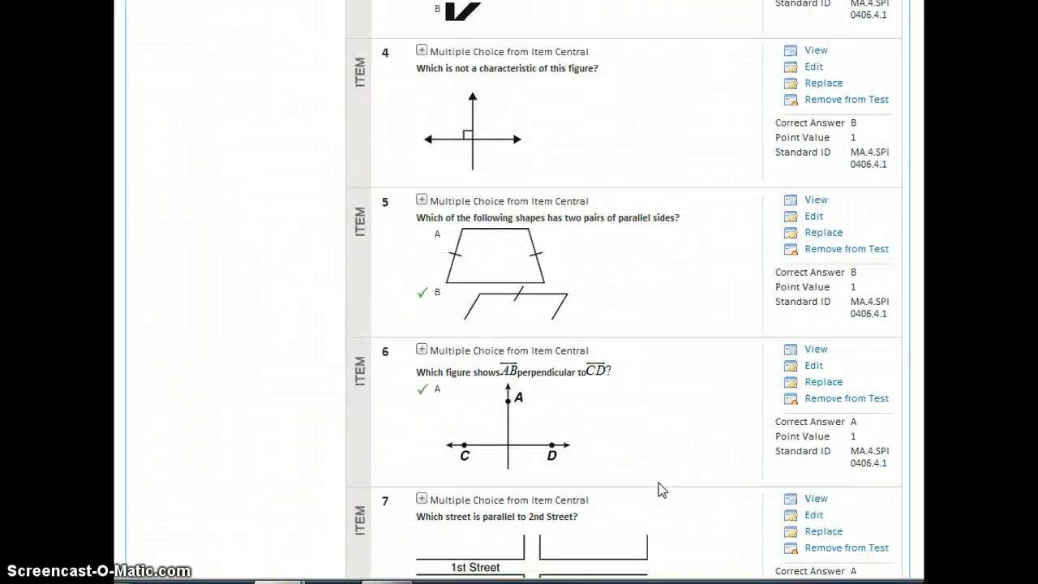
{"action": "scroll", "coordinate": [659, 481], "scroll_direction": "up", "scroll_amount": 2}
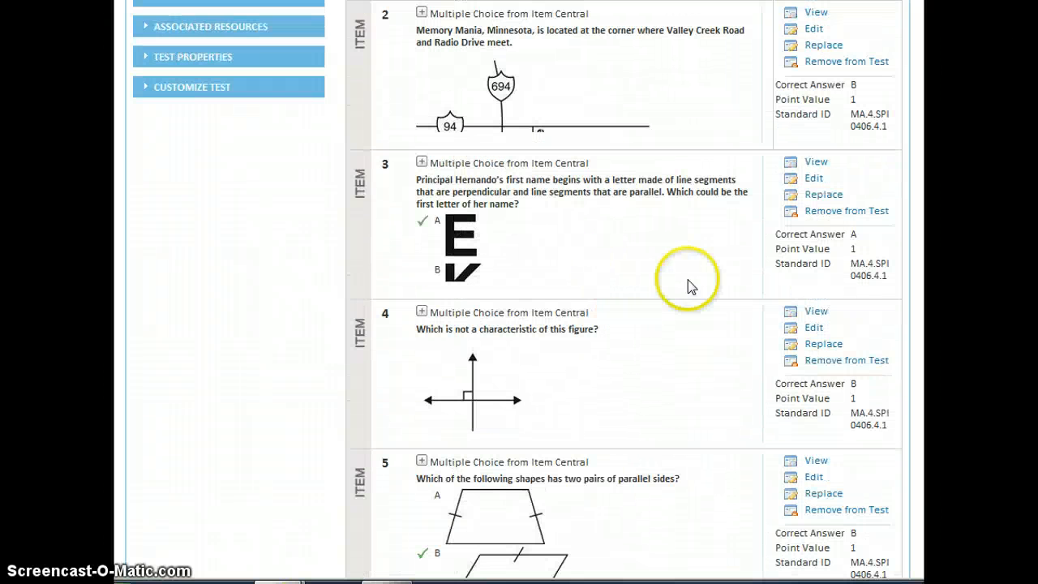
{"action": "left_click", "coordinate": [420, 162]}
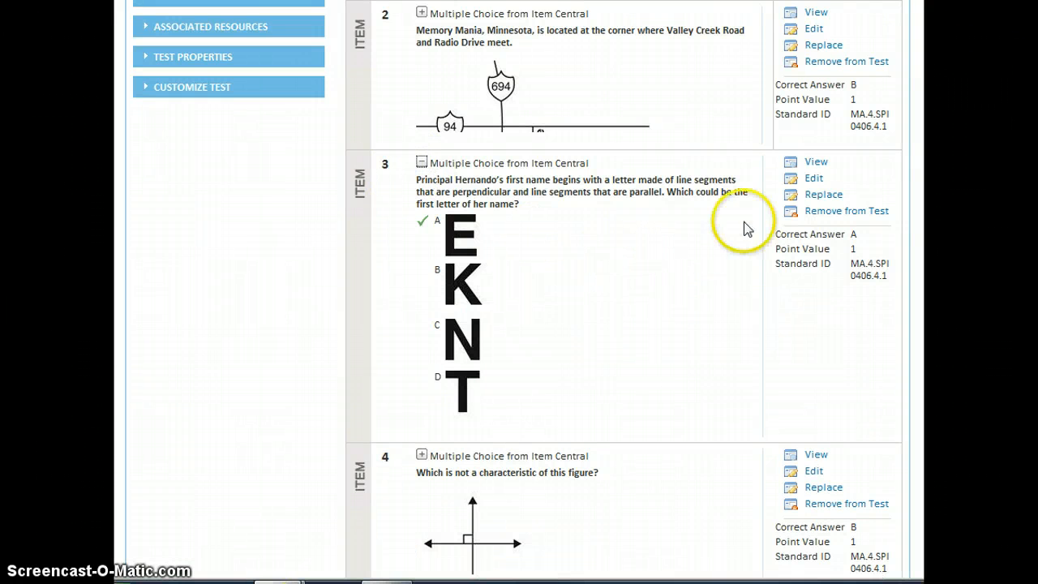
- Start replacing question 3 and preview the parallel-lines items in the Item Central results
{"action": "left_click", "coordinate": [815, 198]}
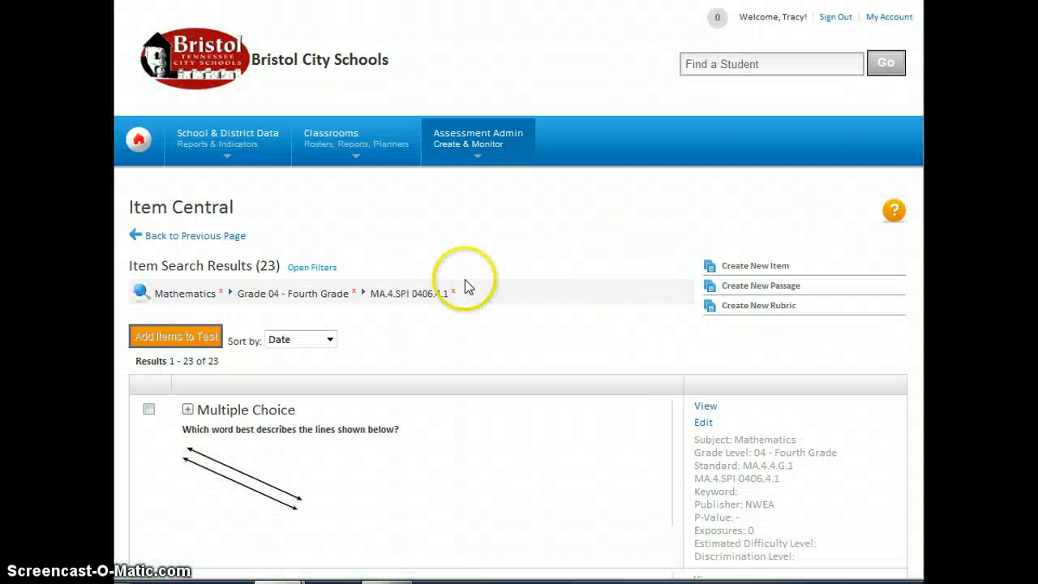
{"action": "scroll", "coordinate": [463, 344], "scroll_direction": "down", "scroll_amount": 3}
{"action": "scroll", "coordinate": [464, 341], "scroll_direction": "down", "scroll_amount": 3}
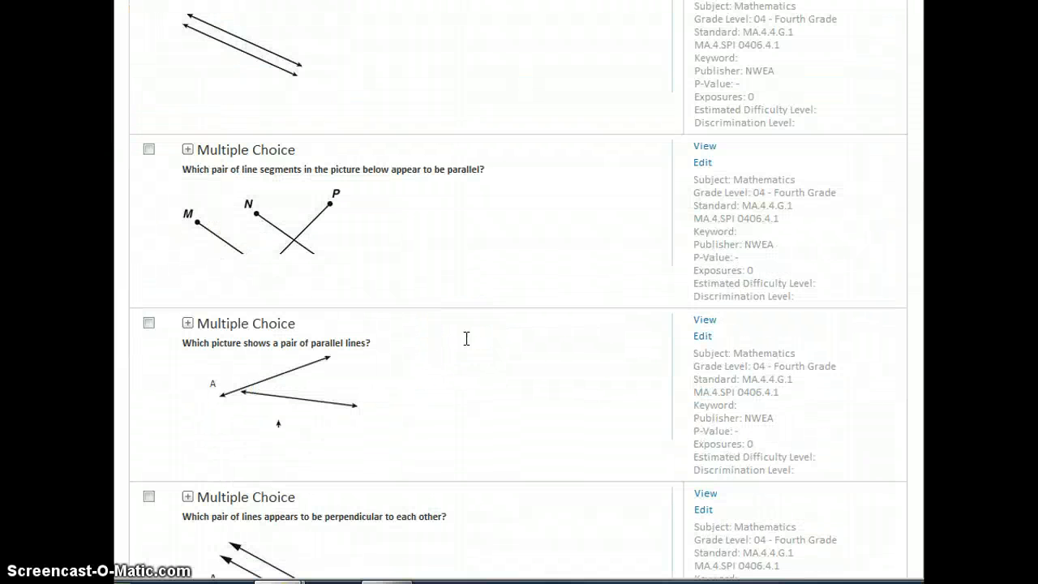
{"action": "scroll", "coordinate": [467, 340], "scroll_direction": "down", "scroll_amount": 4}
{"action": "scroll", "coordinate": [467, 341], "scroll_direction": "down", "scroll_amount": 5}
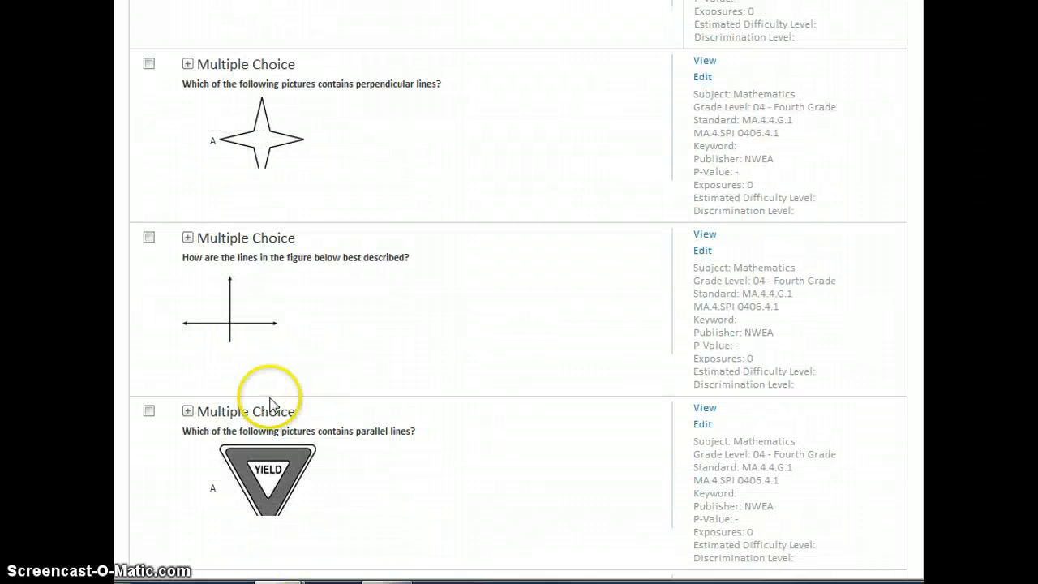
{"action": "left_click", "coordinate": [188, 411]}
{"action": "scroll", "coordinate": [360, 399], "scroll_direction": "down", "scroll_amount": 2}
{"action": "scroll", "coordinate": [360, 399], "scroll_direction": "down", "scroll_amount": 1}
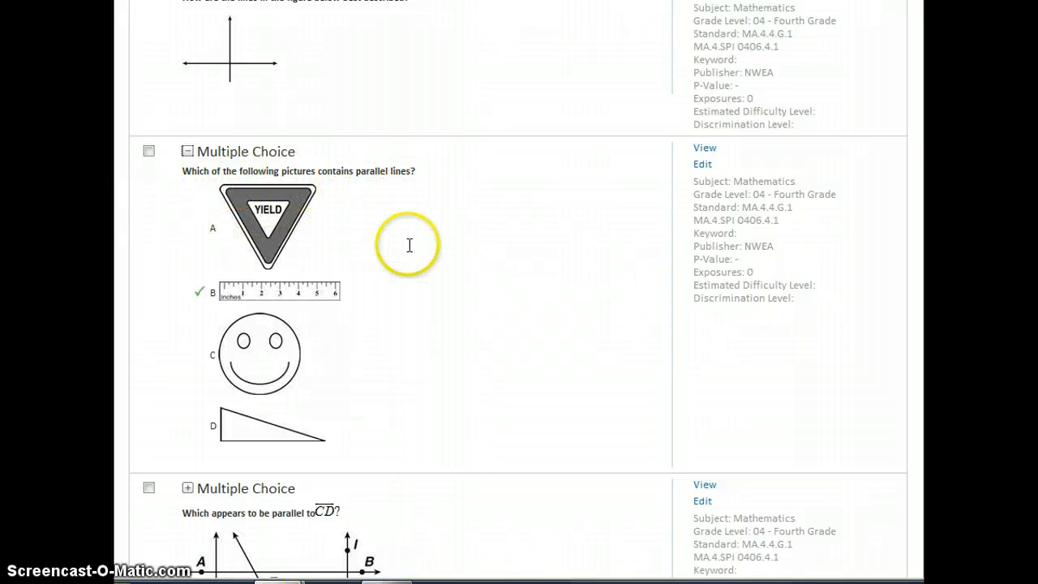
{"action": "scroll", "coordinate": [313, 382], "scroll_direction": "down", "scroll_amount": 2}
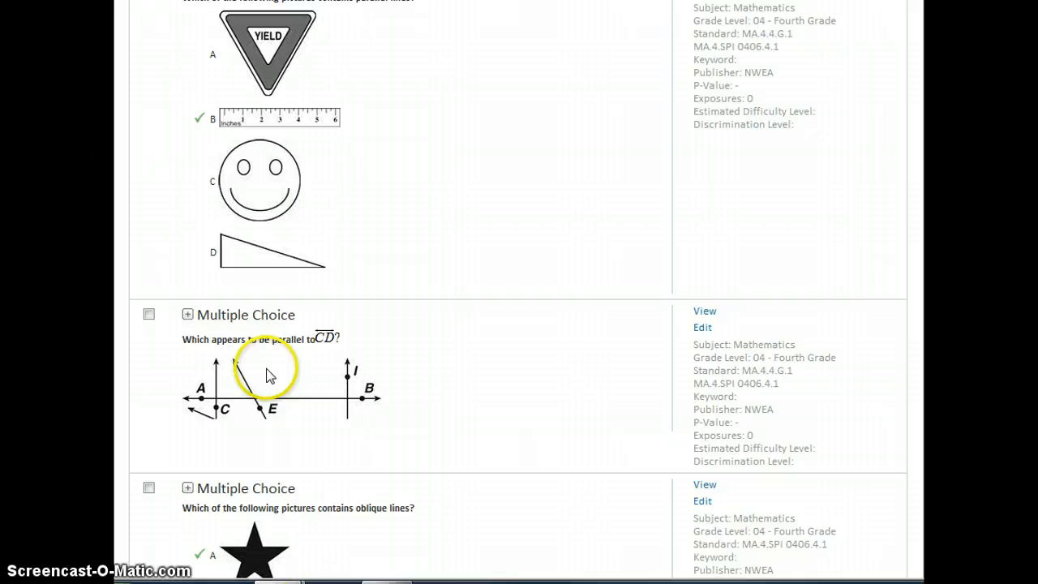
{"action": "left_click", "coordinate": [187, 318]}
{"action": "scroll", "coordinate": [361, 378], "scroll_direction": "down", "scroll_amount": 2}
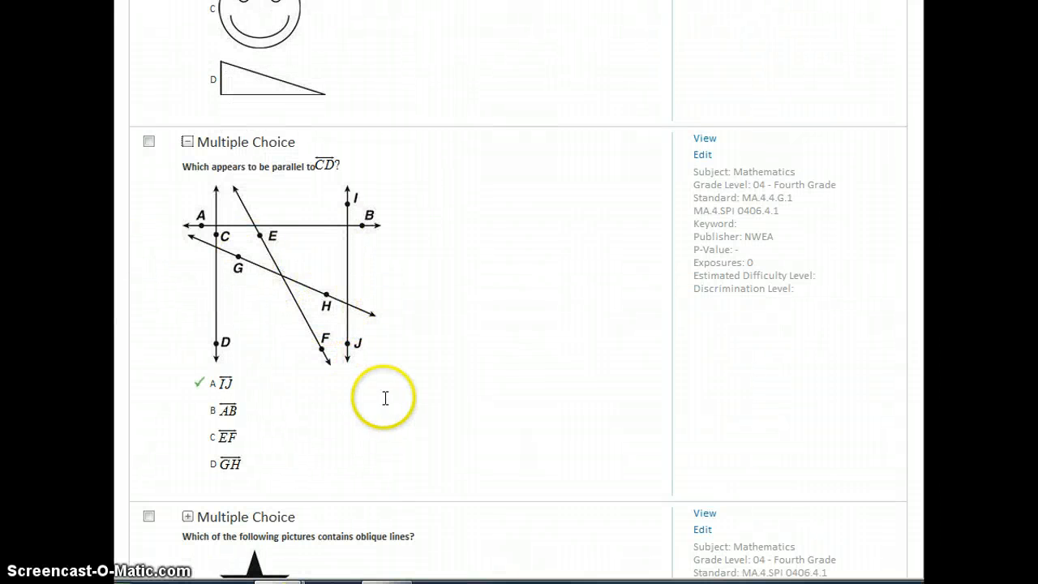
- Compare candidate items, ticking several and viewing the perpendicular-lines item's full details
{"action": "left_click", "coordinate": [149, 143]}
{"action": "scroll", "coordinate": [510, 347], "scroll_direction": "up", "scroll_amount": 10}
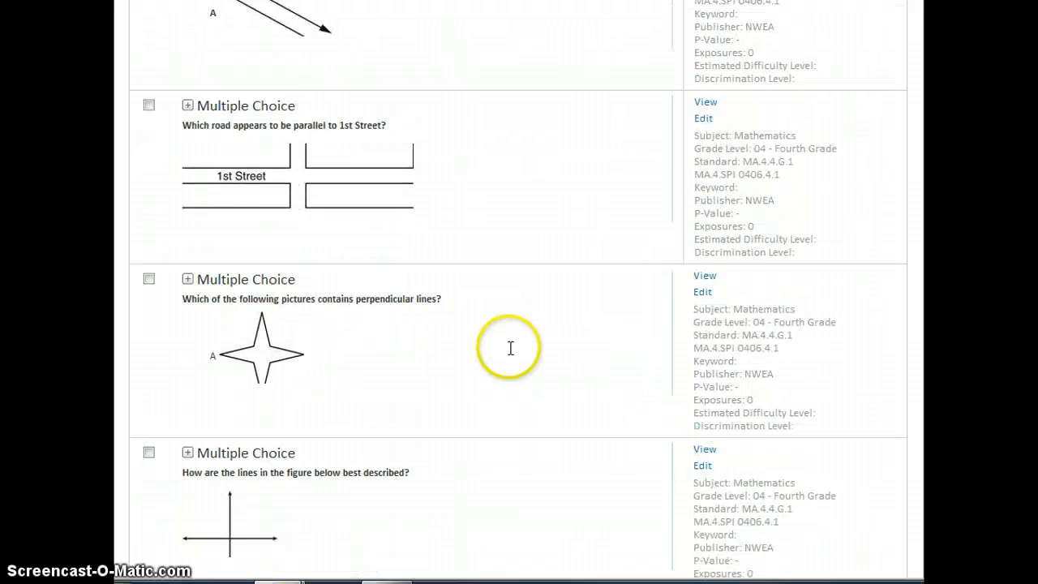
{"action": "scroll", "coordinate": [508, 350], "scroll_direction": "up", "scroll_amount": 10}
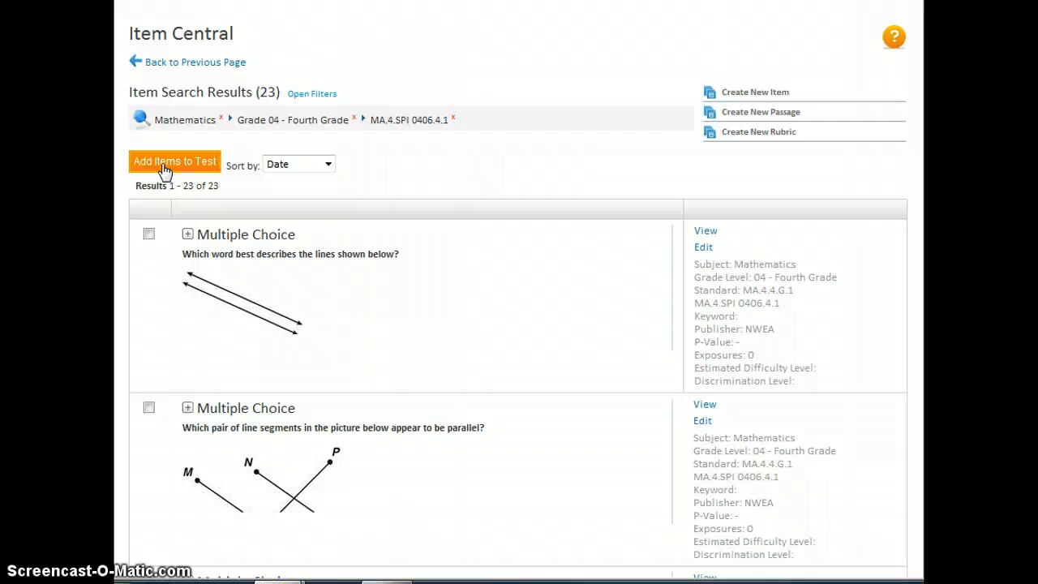
{"action": "left_click", "coordinate": [149, 235]}
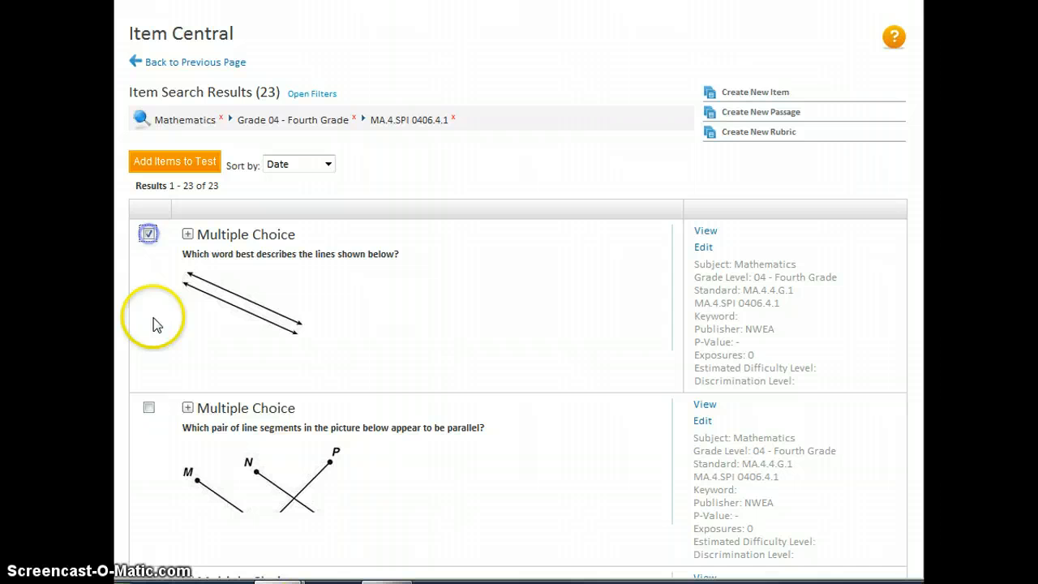
{"action": "left_click", "coordinate": [149, 407]}
{"action": "scroll", "coordinate": [156, 406], "scroll_direction": "down", "scroll_amount": 2}
{"action": "left_click", "coordinate": [149, 408]}
{"action": "scroll", "coordinate": [148, 411], "scroll_direction": "down", "scroll_amount": 3}
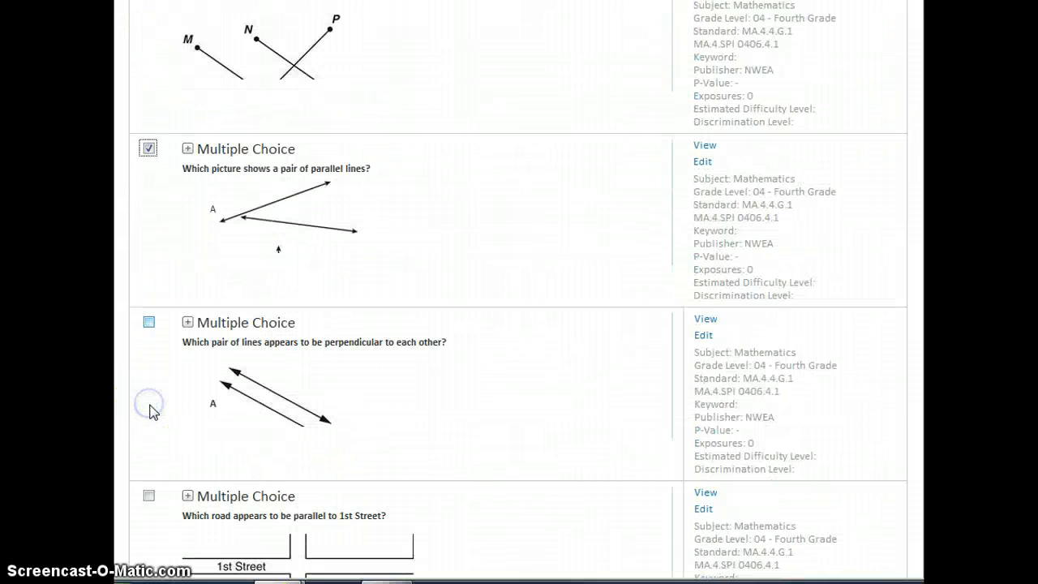
{"action": "left_click", "coordinate": [150, 323]}
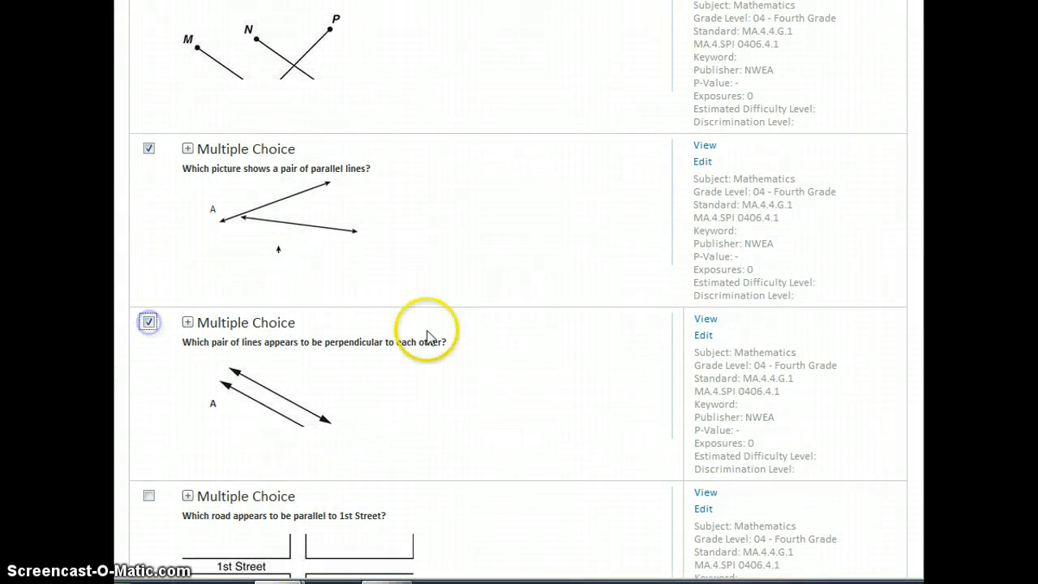
{"action": "left_click", "coordinate": [705, 320]}
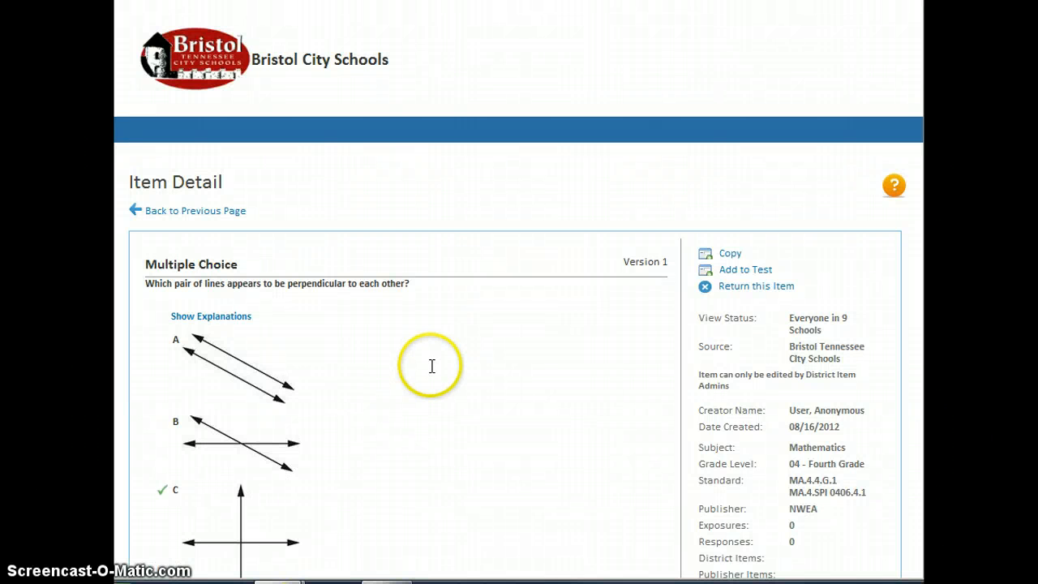
{"action": "left_click", "coordinate": [212, 212]}
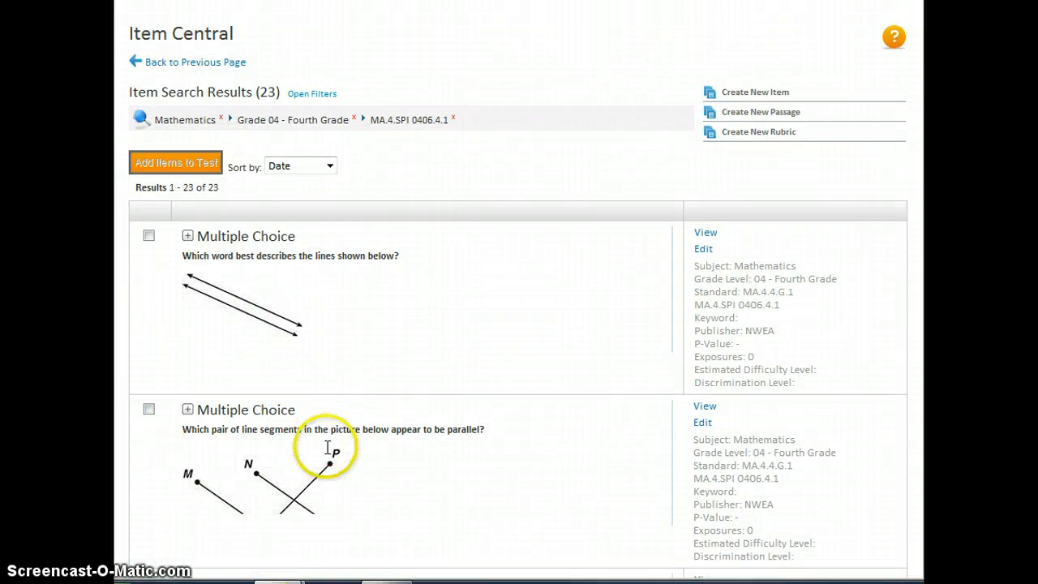
- Select the 'parallel to CD' item and add it to the test as question 3
{"action": "left_click", "coordinate": [187, 240]}
{"action": "scroll", "coordinate": [208, 348], "scroll_direction": "down", "scroll_amount": 1}
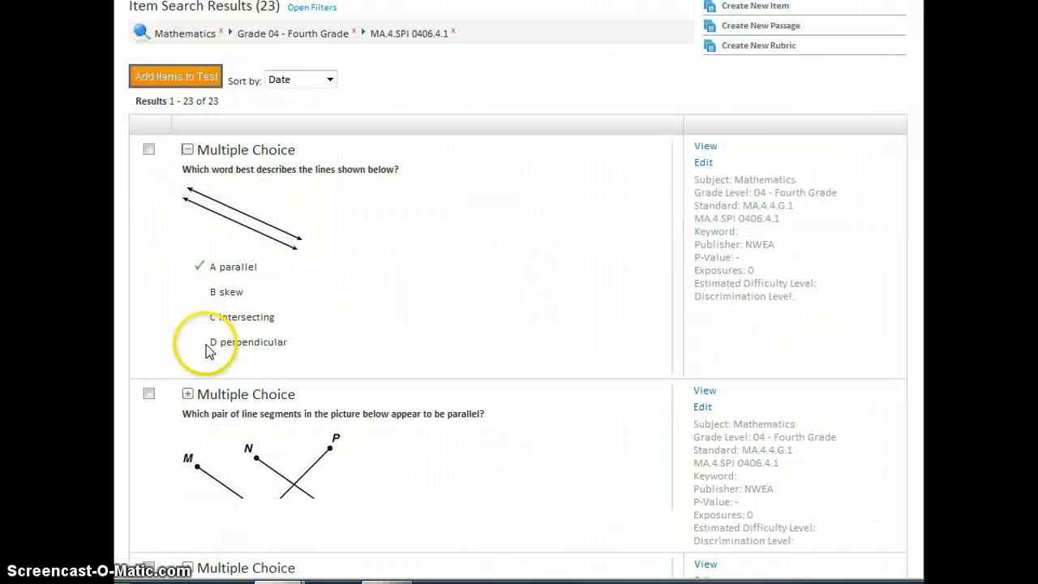
{"action": "scroll", "coordinate": [213, 397], "scroll_direction": "down", "scroll_amount": 5}
{"action": "scroll", "coordinate": [216, 401], "scroll_direction": "down", "scroll_amount": 12}
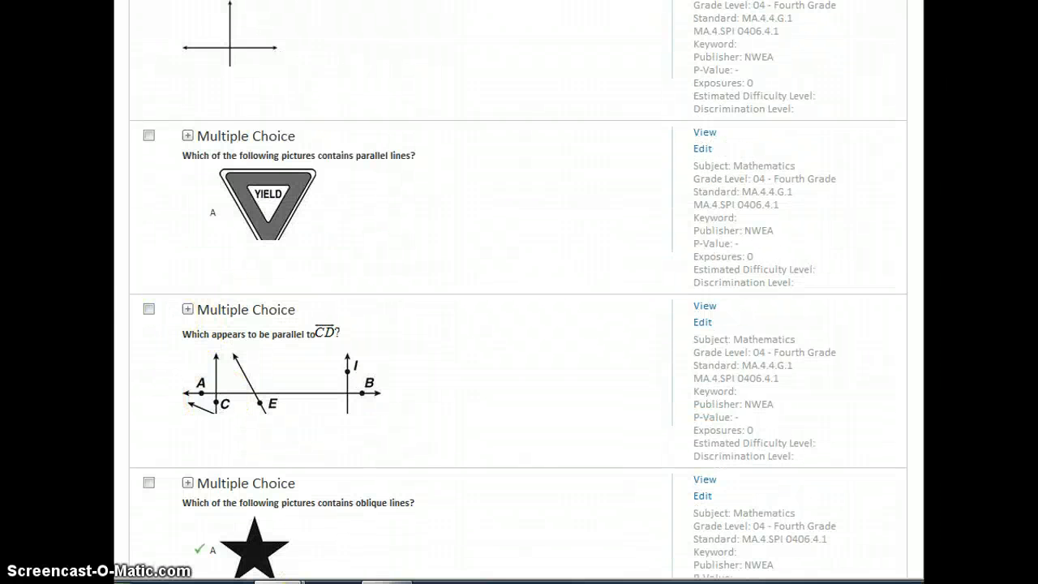
{"action": "left_click", "coordinate": [148, 309]}
{"action": "scroll", "coordinate": [190, 331], "scroll_direction": "up", "scroll_amount": 15}
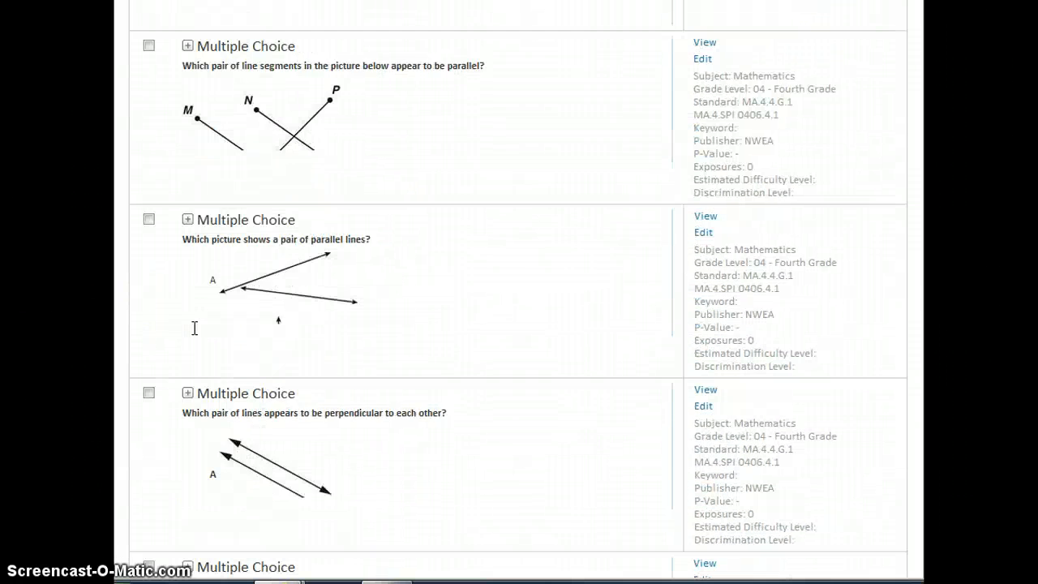
{"action": "left_click", "coordinate": [185, 251]}
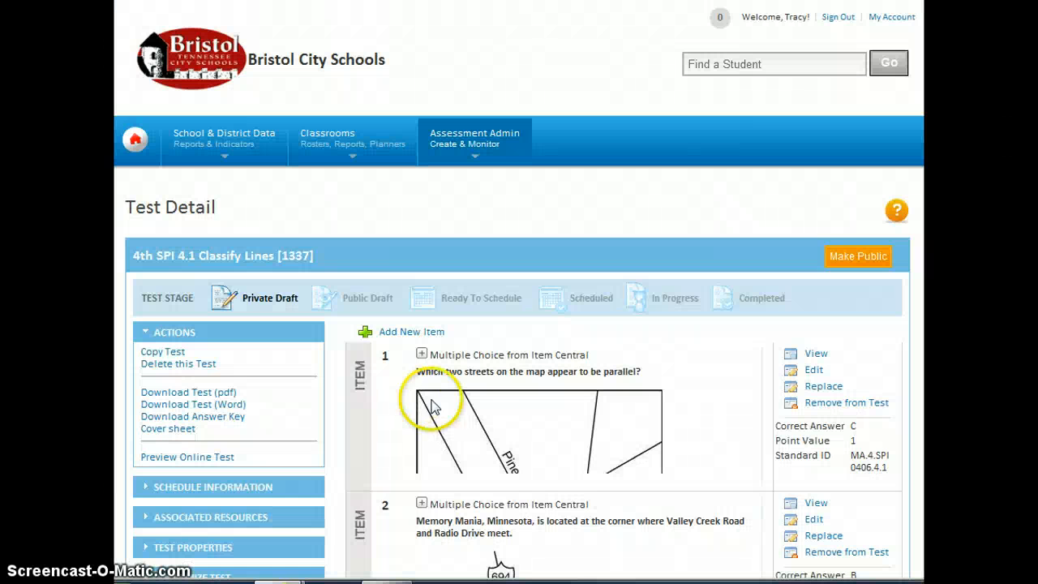
- Scroll the Test Detail item list to check the new parallel-to-CD question 3, then return to the top
{"action": "scroll", "coordinate": [434, 408], "scroll_direction": "down", "scroll_amount": 15}
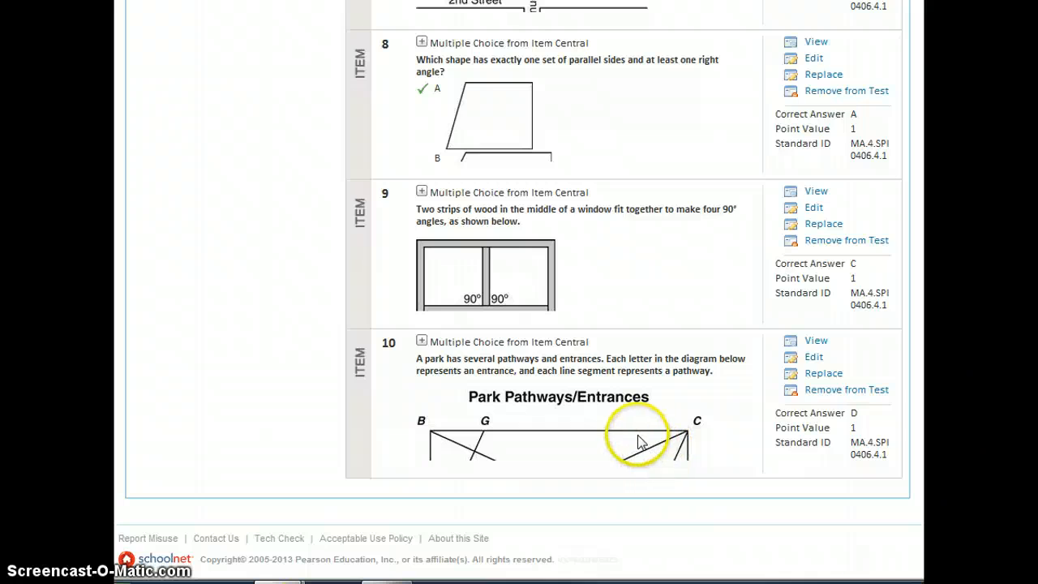
{"action": "scroll", "coordinate": [638, 441], "scroll_direction": "up", "scroll_amount": 10}
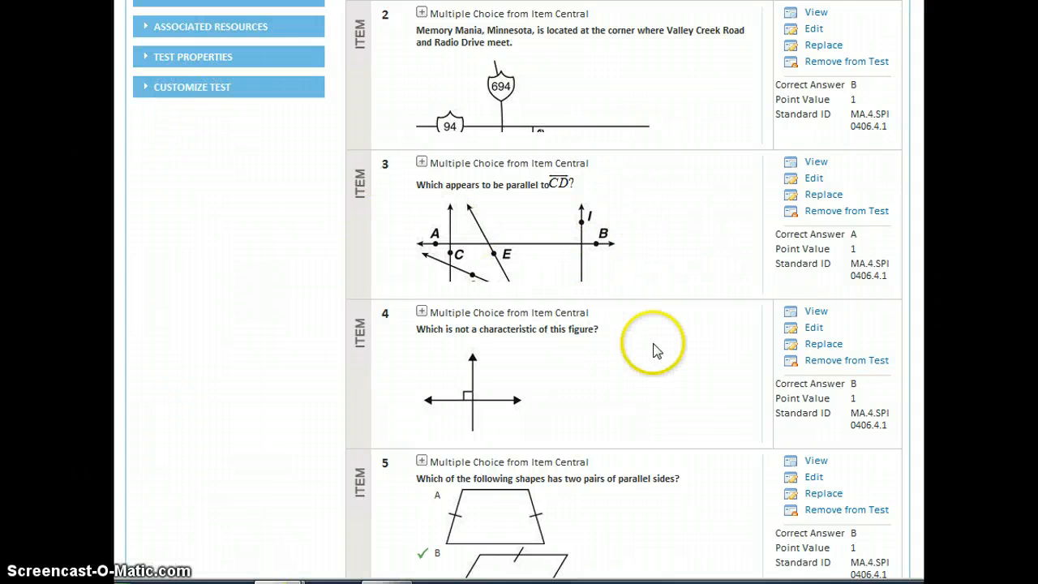
{"action": "scroll", "coordinate": [654, 349], "scroll_direction": "up", "scroll_amount": 5}
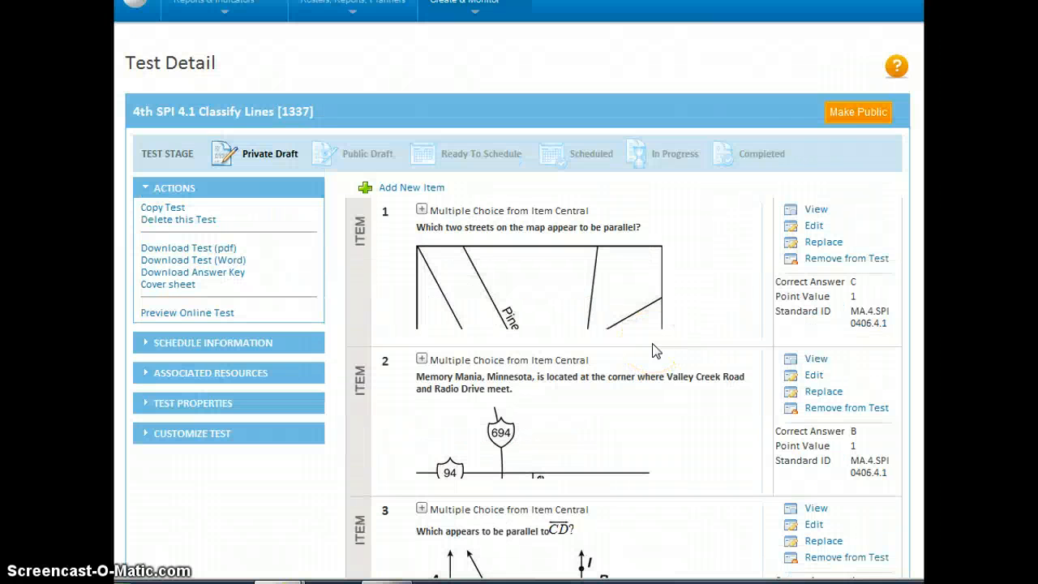
- Advance the Classify Lines test from Public Draft to Ready to Schedule, confirm, and begin scheduling
{"action": "left_click", "coordinate": [849, 118]}
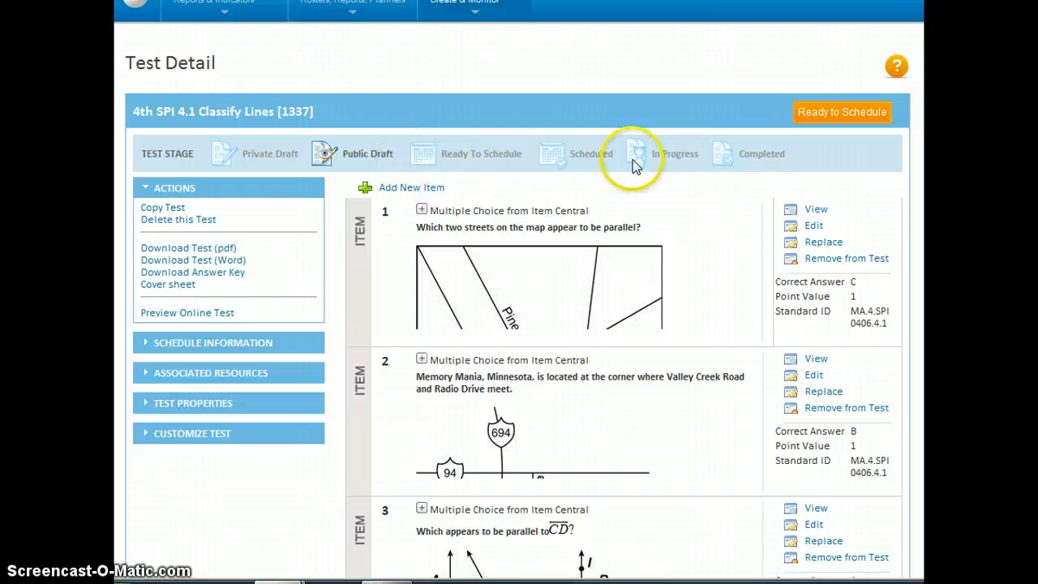
{"action": "left_click", "coordinate": [819, 120]}
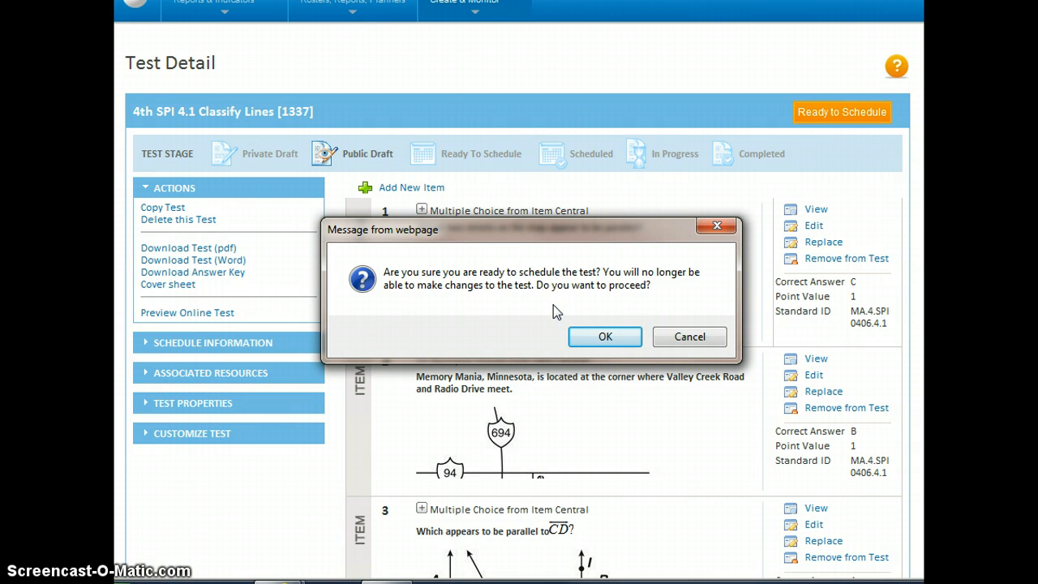
{"action": "left_click", "coordinate": [607, 337]}
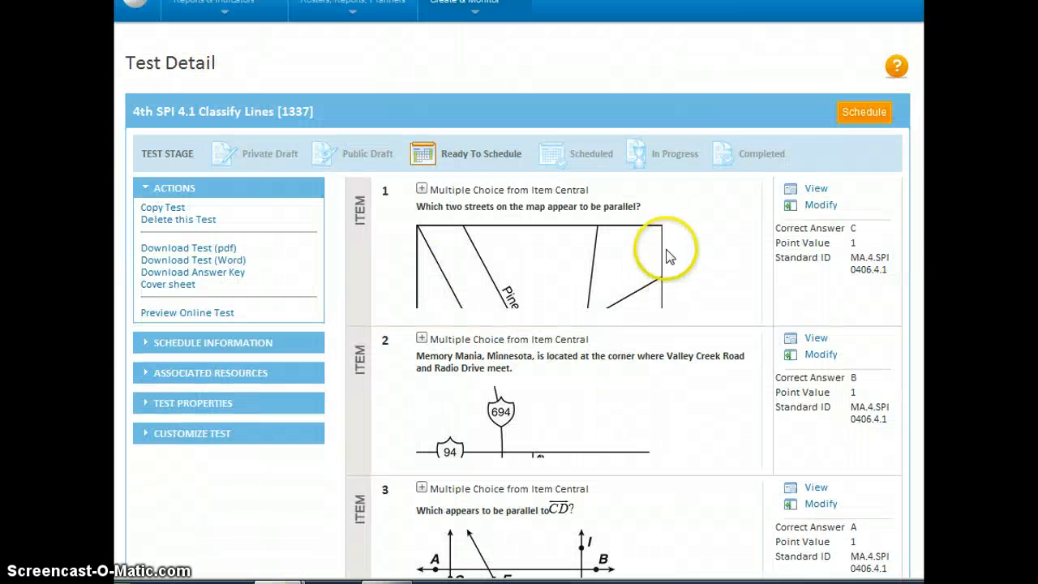
{"action": "left_click", "coordinate": [862, 115]}
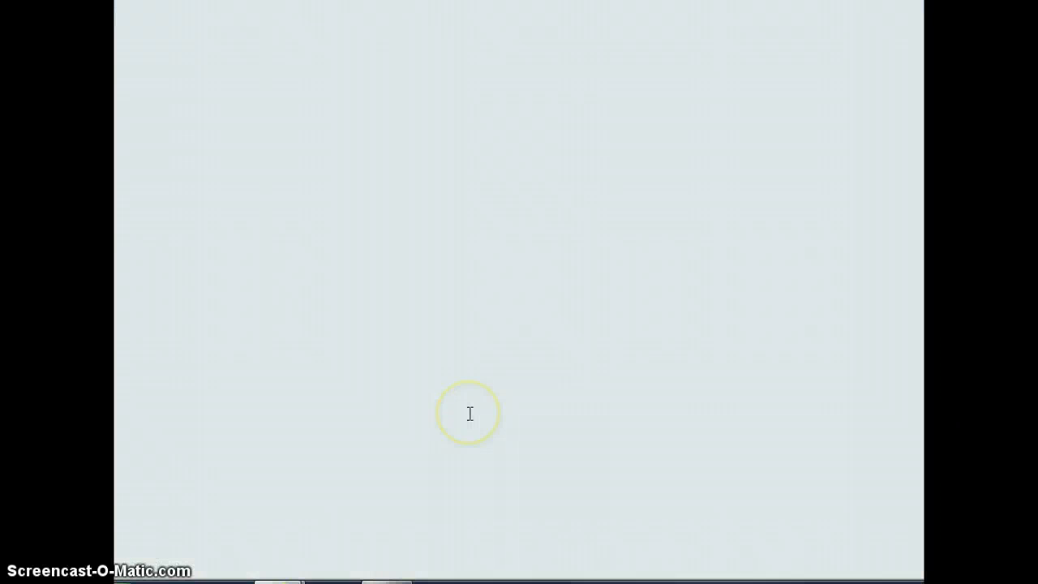
- Set the test's start date to January 30, 2013 and end date to May 31, 2013
{"action": "scroll", "coordinate": [468, 413], "scroll_direction": "down", "scroll_amount": 5}
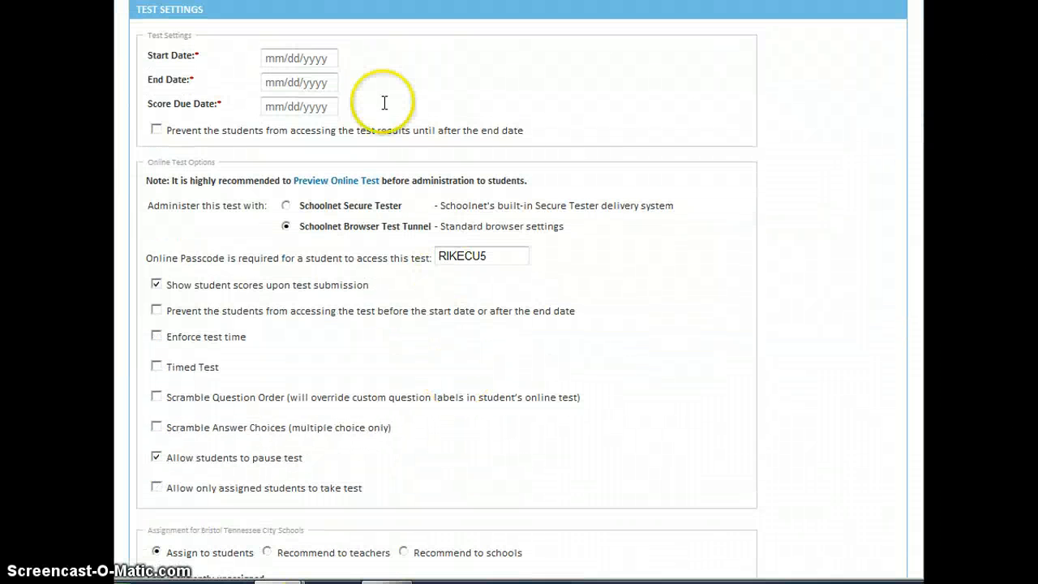
{"action": "left_click", "coordinate": [330, 58]}
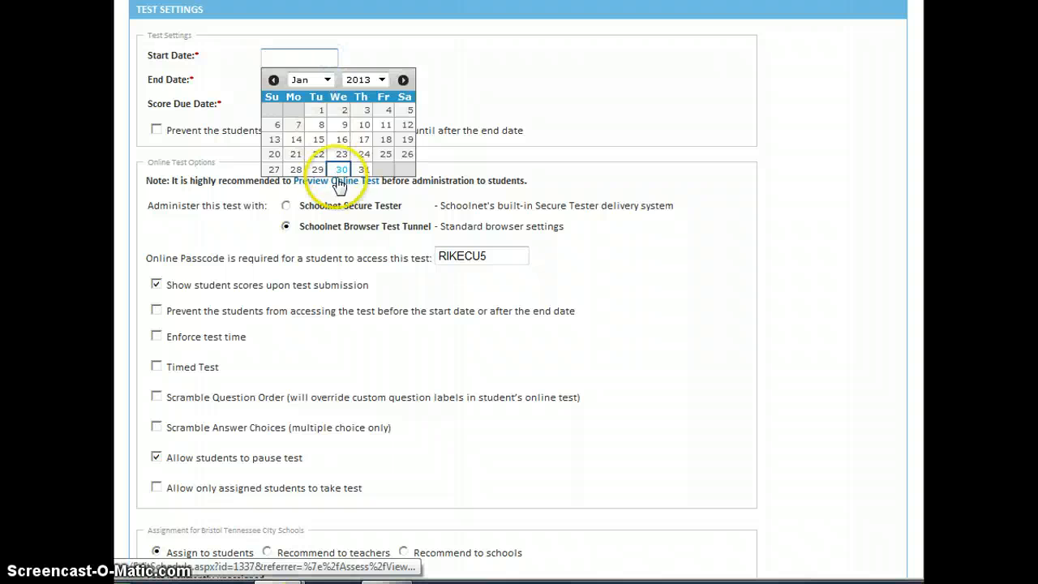
{"action": "left_click", "coordinate": [341, 168]}
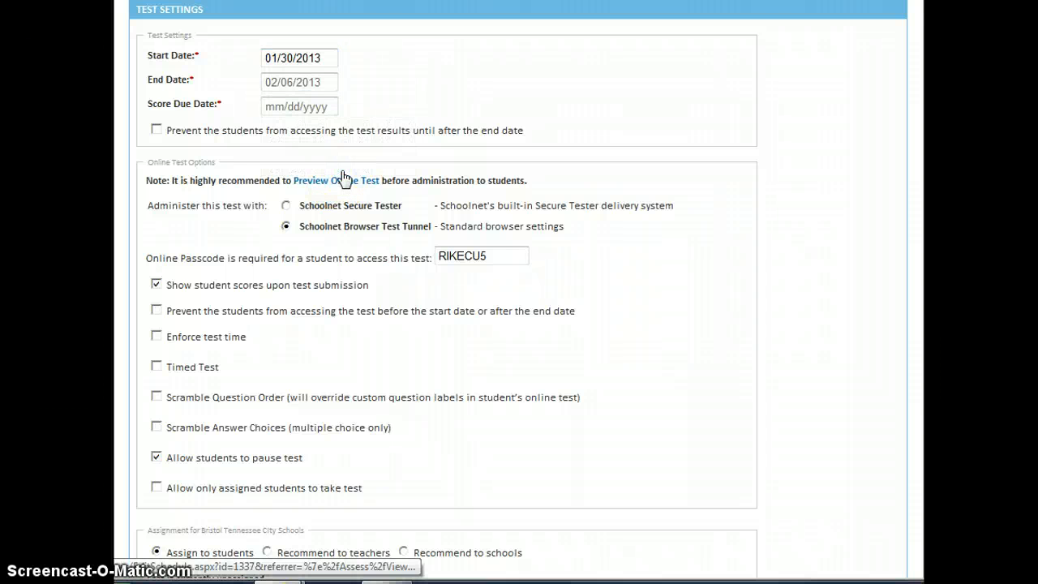
{"action": "left_click", "coordinate": [329, 83]}
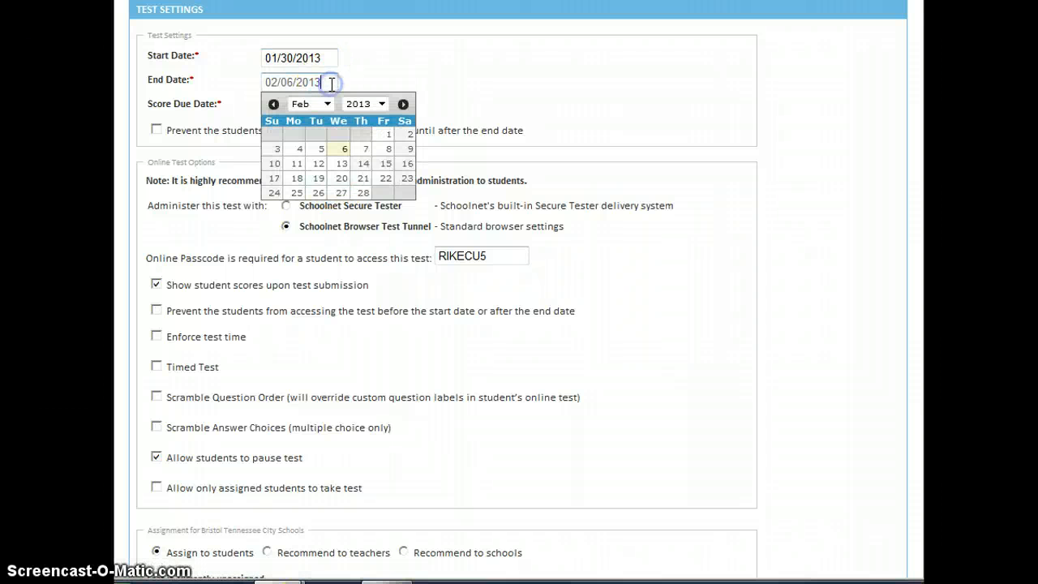
{"action": "left_click", "coordinate": [403, 104]}
{"action": "left_click", "coordinate": [403, 104]}
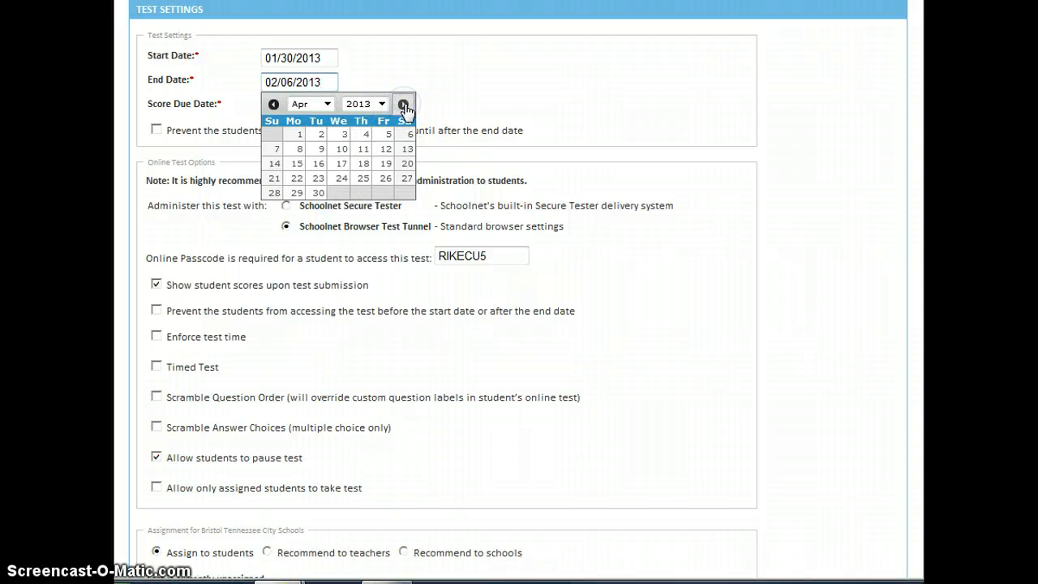
{"action": "left_click", "coordinate": [404, 104]}
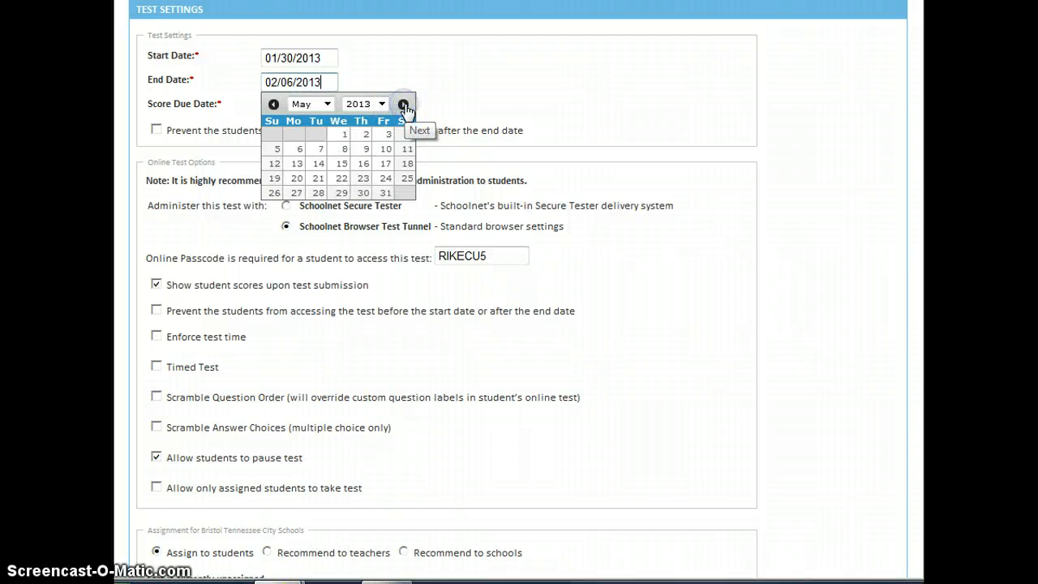
{"action": "left_click", "coordinate": [385, 194]}
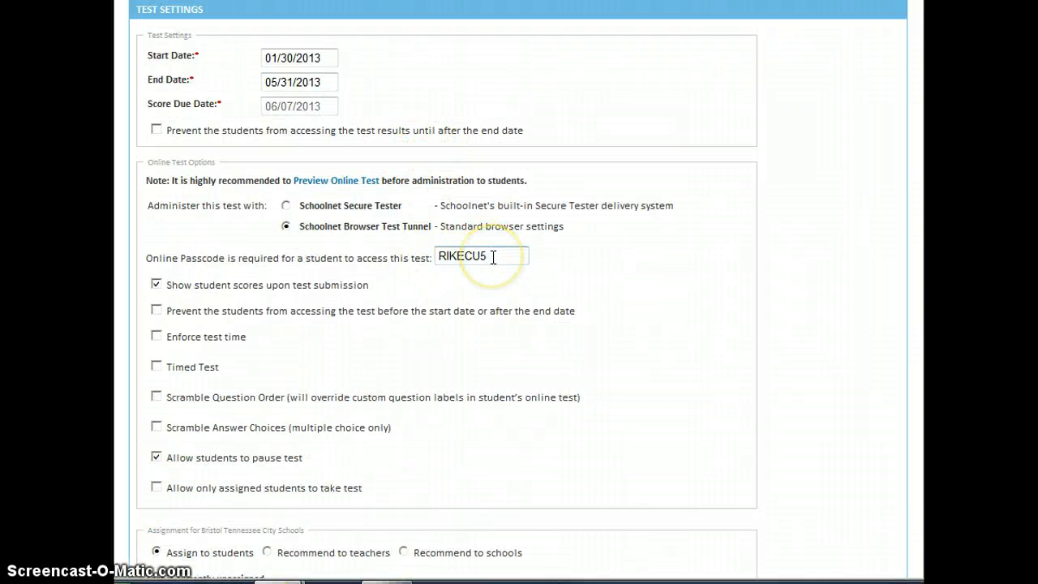
{"action": "left_click_drag", "start_coordinate": [493, 258], "coordinate": [438, 257]}
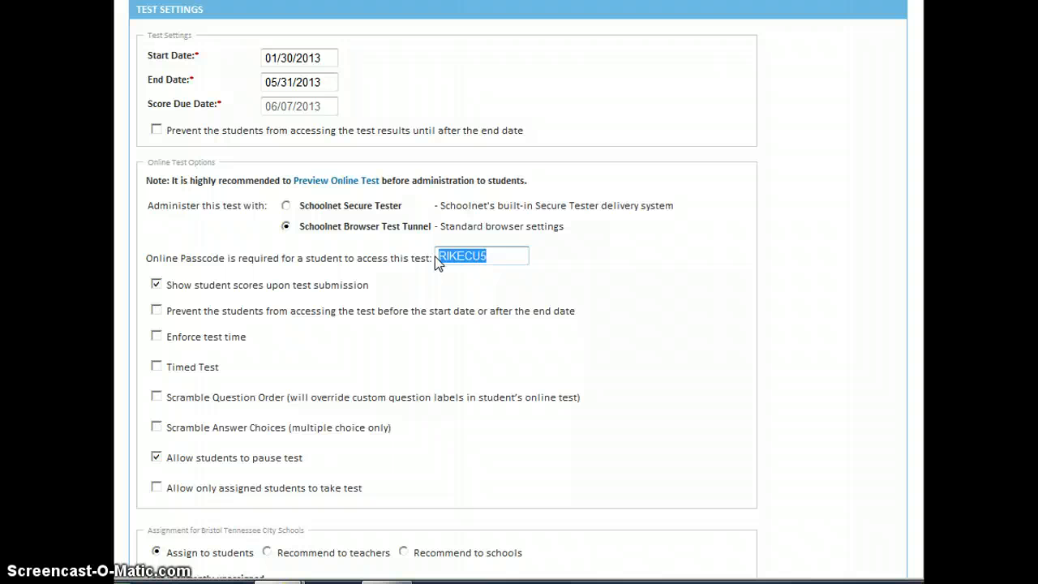
{"action": "left_click", "coordinate": [517, 270]}
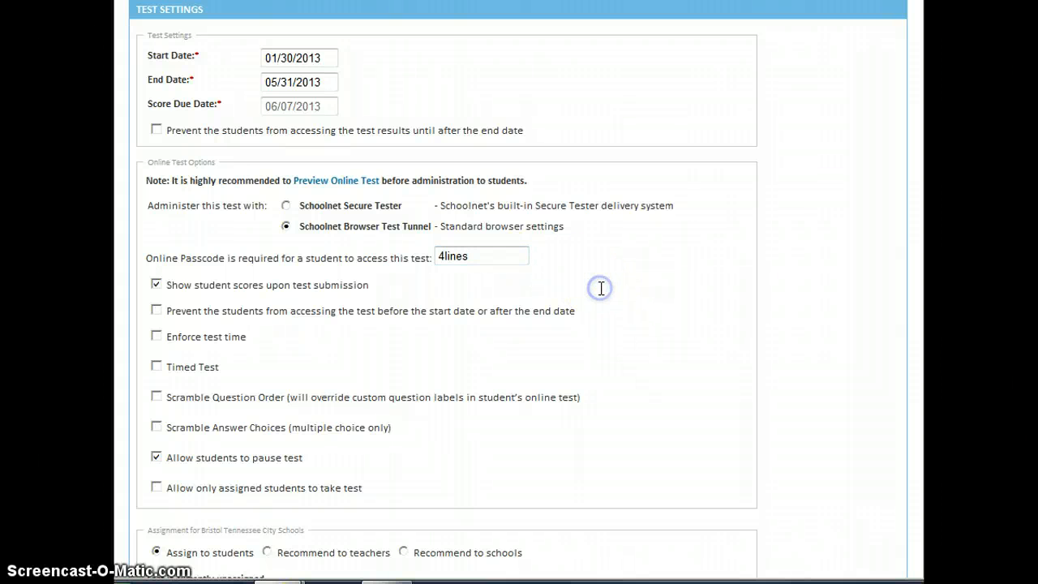
{"action": "scroll", "coordinate": [489, 296], "scroll_direction": "down", "scroll_amount": 2}
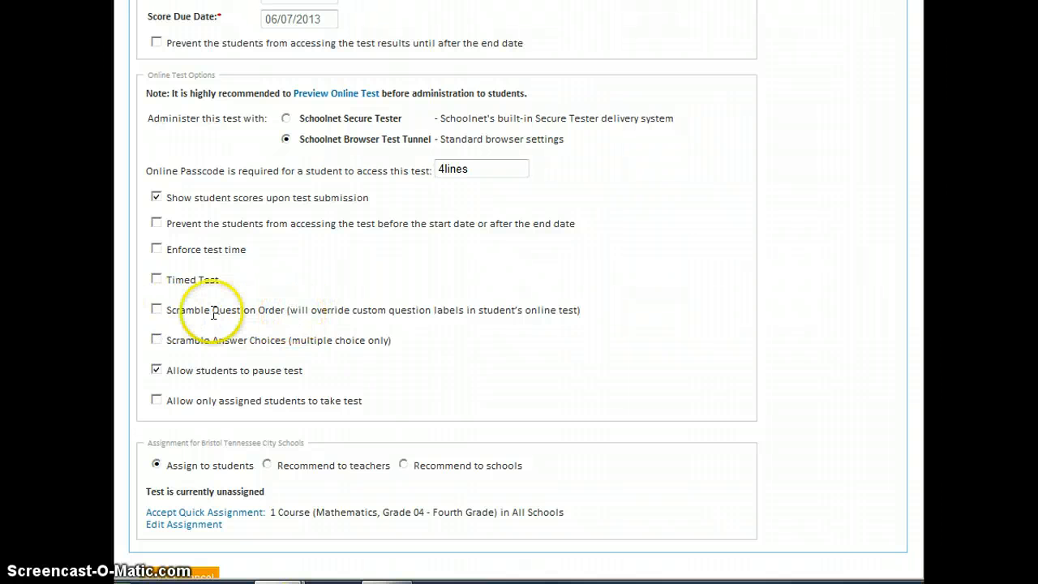
- Enable Scramble Question Order and Scramble Answer Choices, and accept the Grade 04 Mathematics quick assignment
{"action": "left_click", "coordinate": [156, 309]}
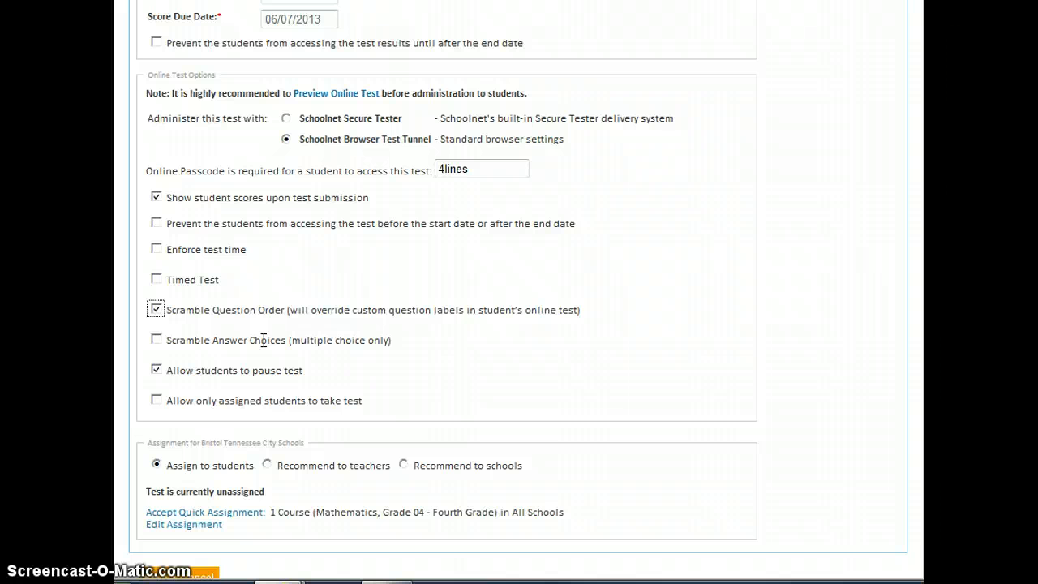
{"action": "left_click", "coordinate": [156, 339]}
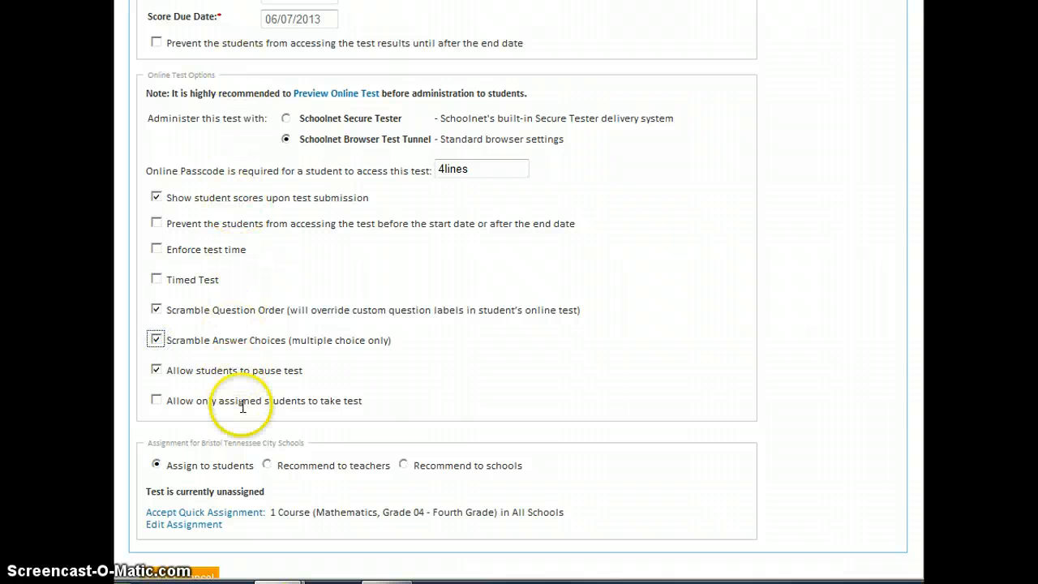
{"action": "scroll", "coordinate": [255, 383], "scroll_direction": "down", "scroll_amount": 3}
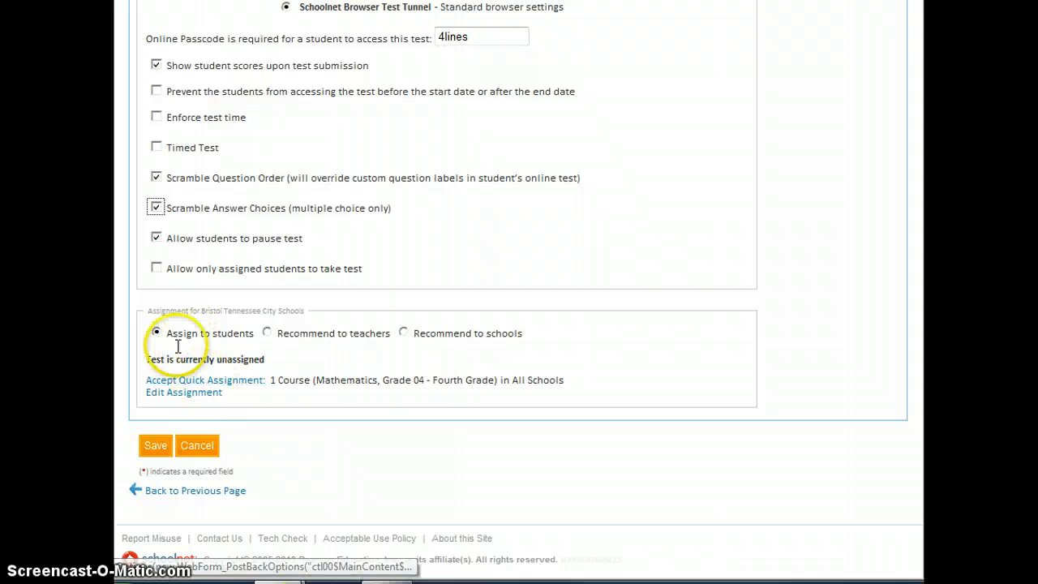
{"action": "left_click", "coordinate": [227, 390]}
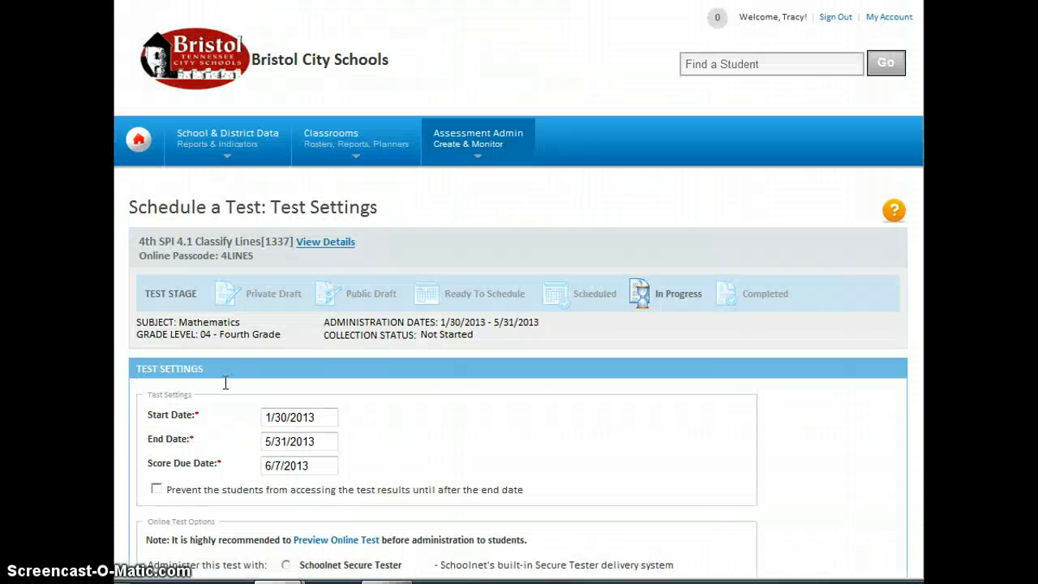
- Save the Test Settings page so the Classify Lines test goes In Progress
{"action": "scroll", "coordinate": [512, 398], "scroll_direction": "down", "scroll_amount": 5}
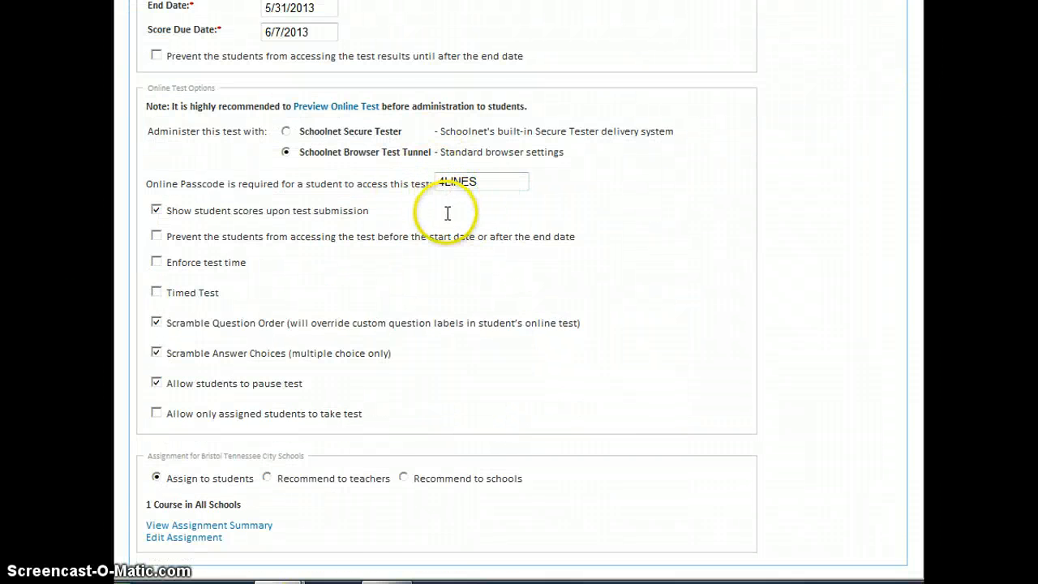
{"action": "scroll", "coordinate": [447, 215], "scroll_direction": "down", "scroll_amount": 2}
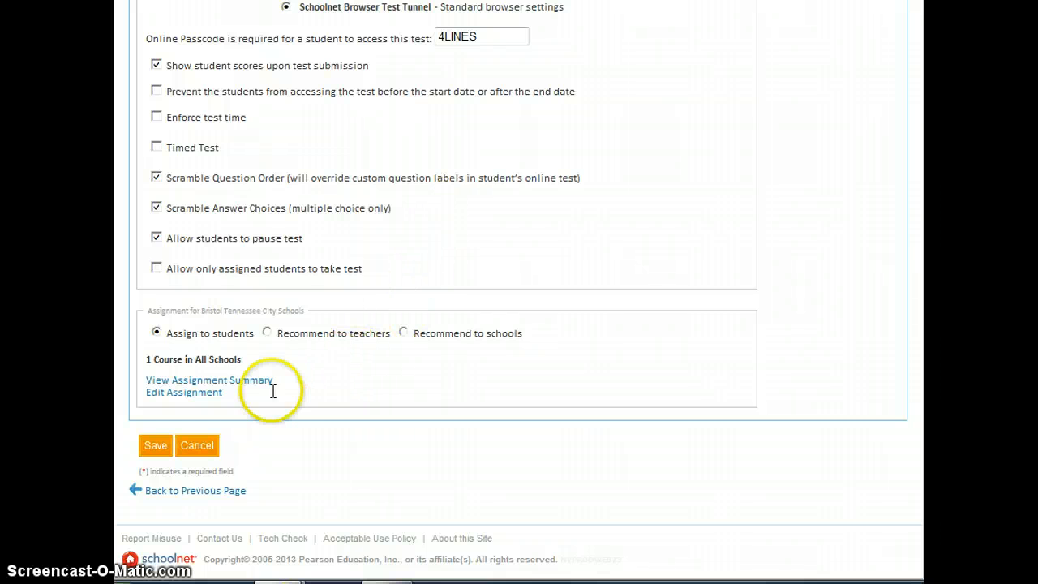
{"action": "left_click", "coordinate": [155, 448]}
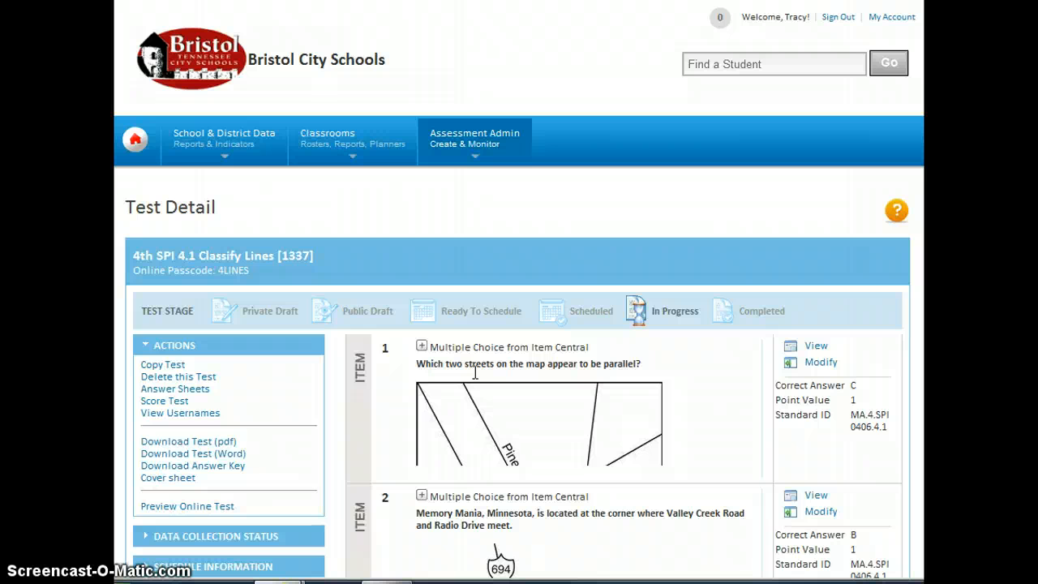
{"action": "left_click", "coordinate": [520, 326]}
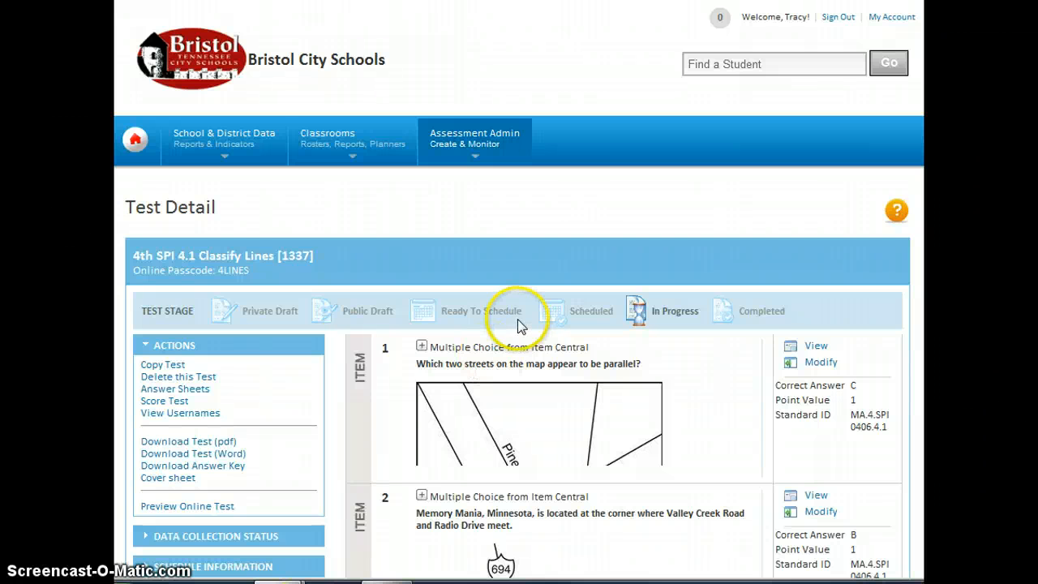
{"action": "scroll", "coordinate": [518, 320], "scroll_direction": "down", "scroll_amount": 8}
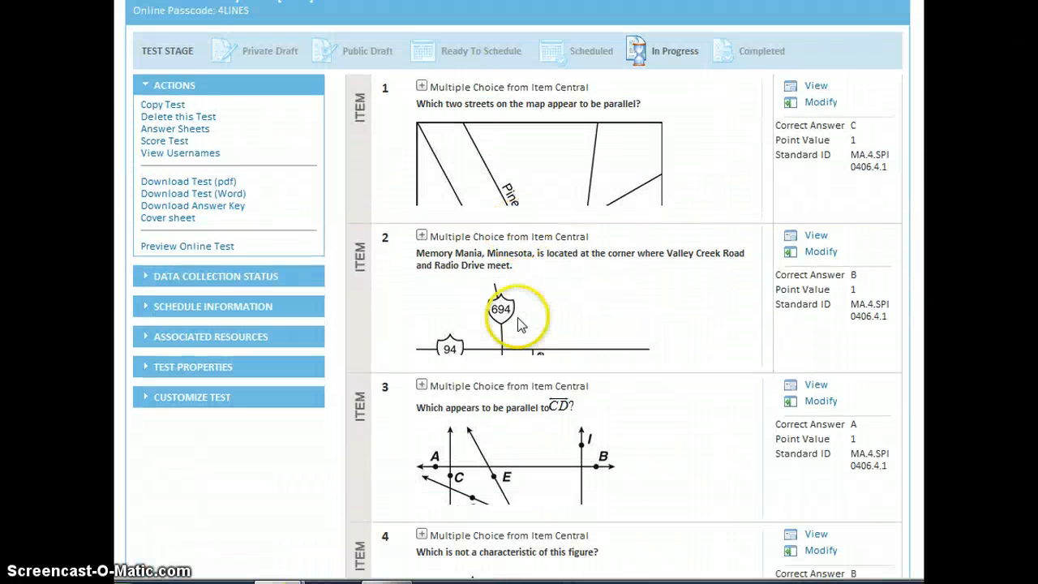
{"action": "scroll", "coordinate": [520, 325], "scroll_direction": "down", "scroll_amount": 10}
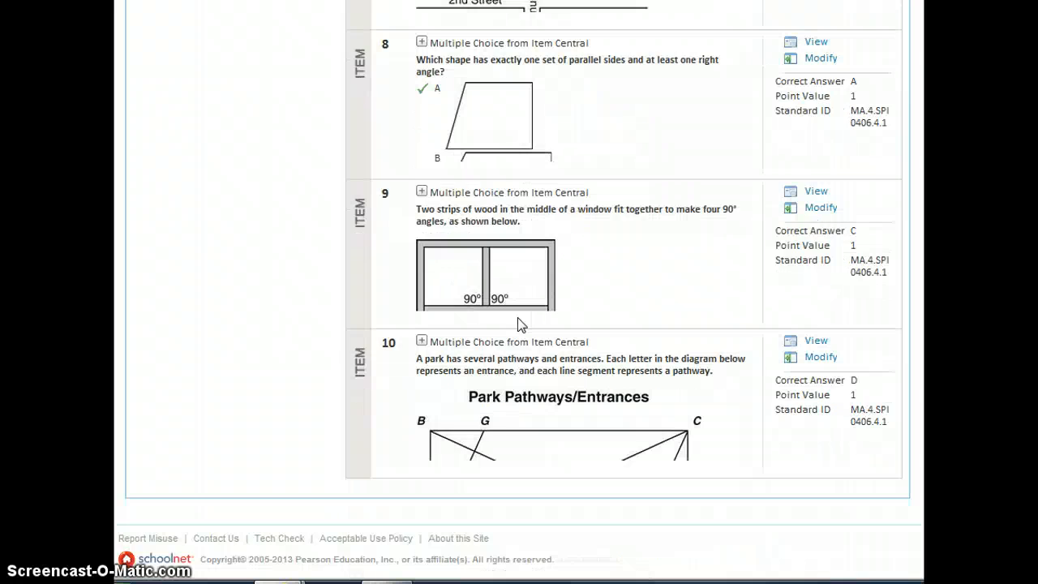
{"action": "scroll", "coordinate": [517, 317], "scroll_direction": "up", "scroll_amount": 10}
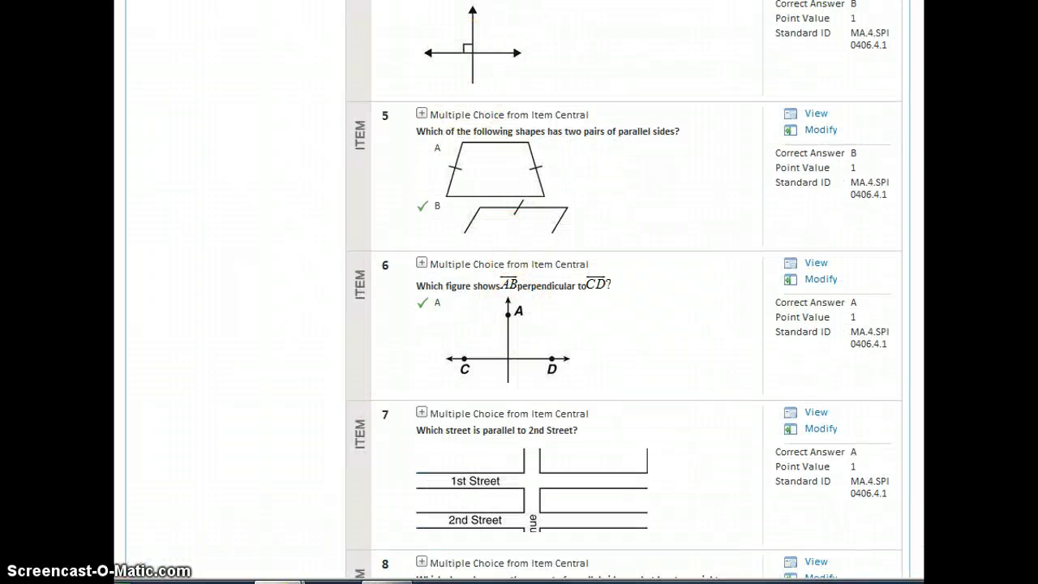